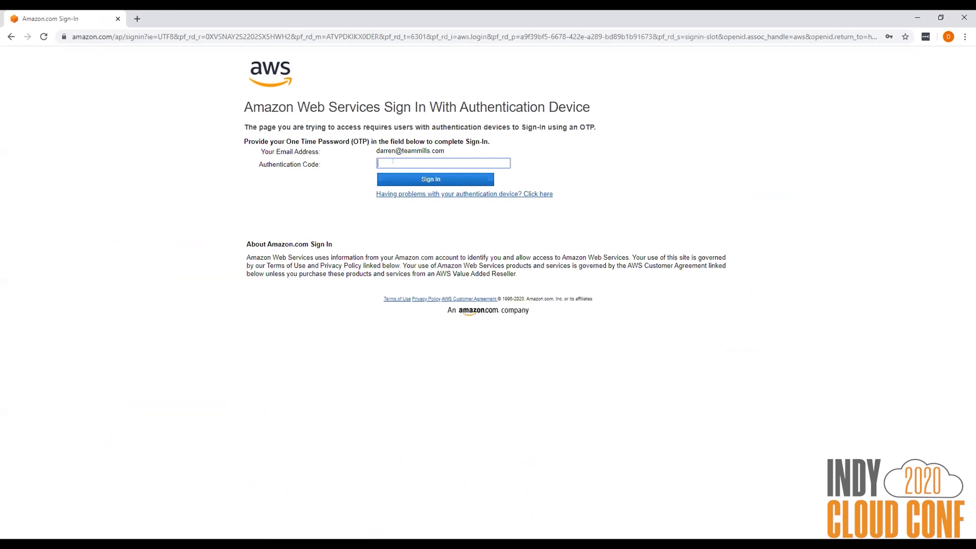
Enter the one-time authentication code and sign in to the AWS IoT Monitor dashboard
key("Tab")
key("Return")
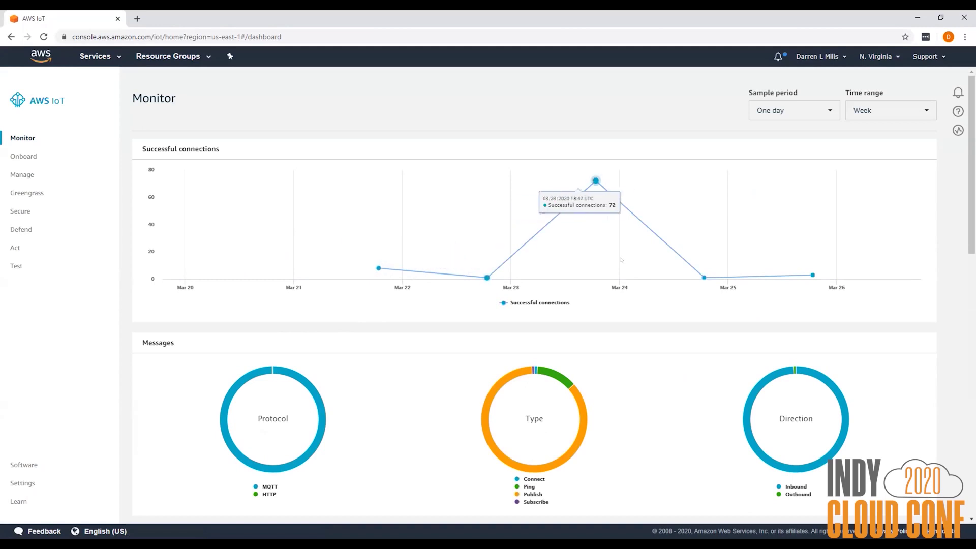
scroll(408, 338, "down", 2)
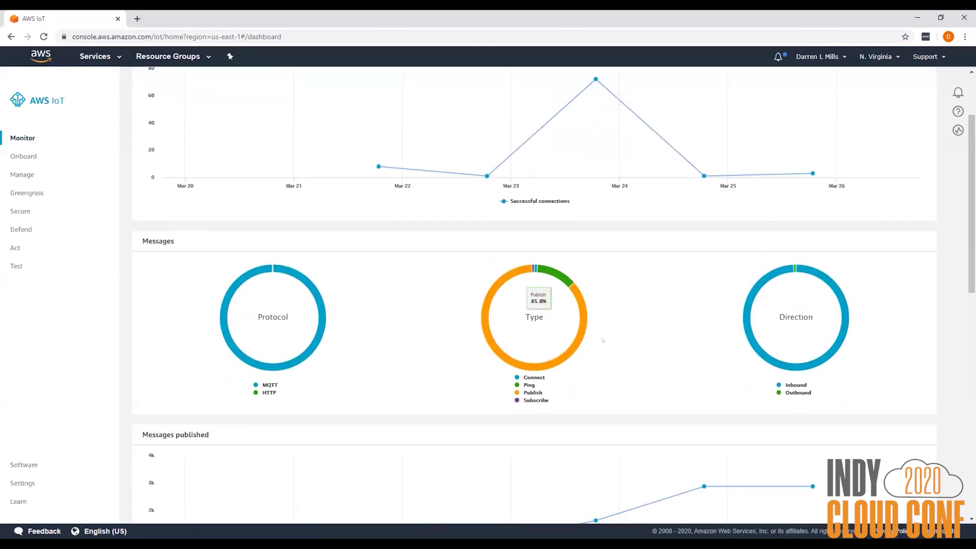
scroll(612, 353, "down", 3)
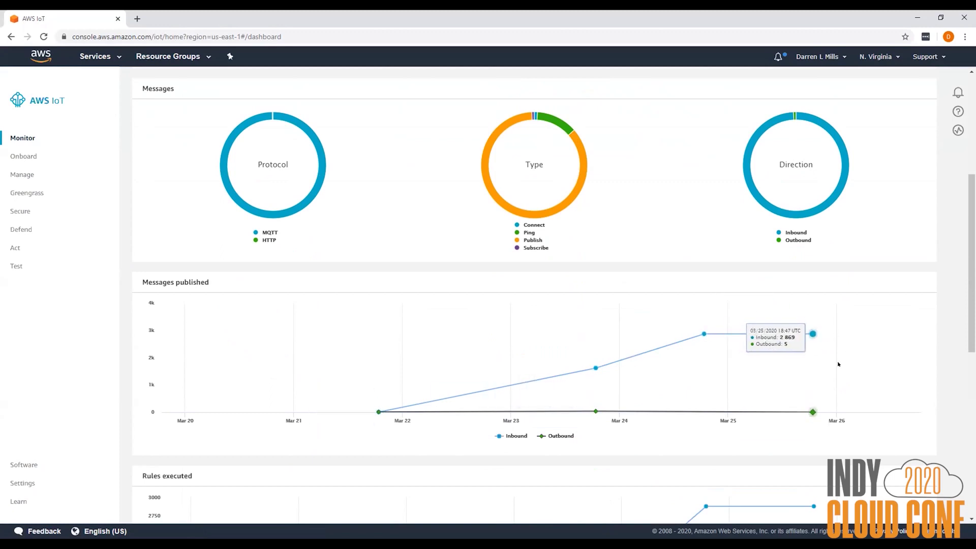
scroll(838, 364, "down", 4)
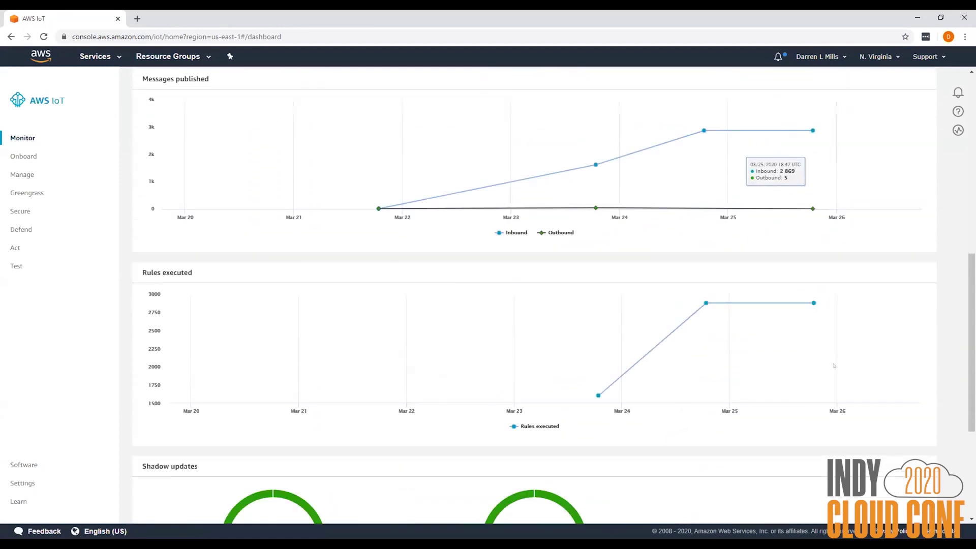
mouse_move(598, 395)
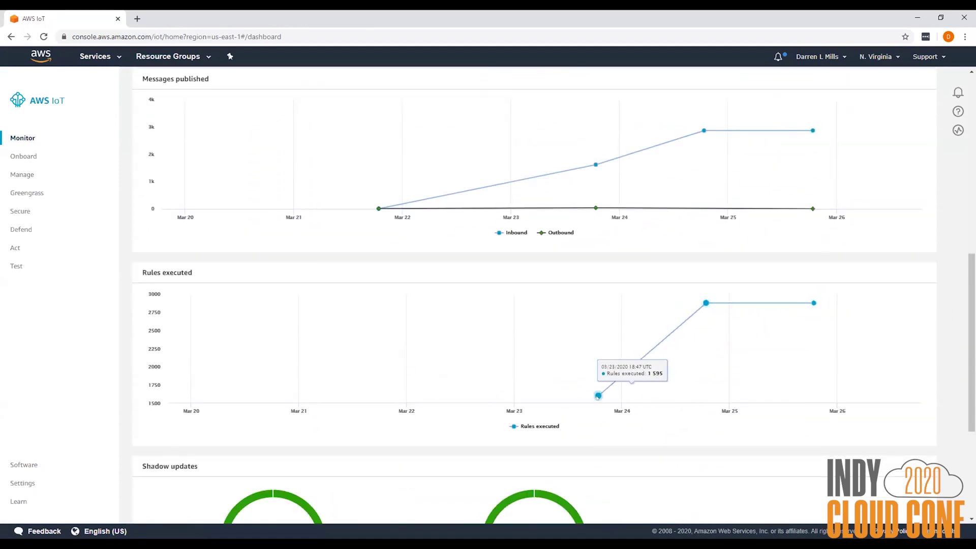
mouse_move(702, 300)
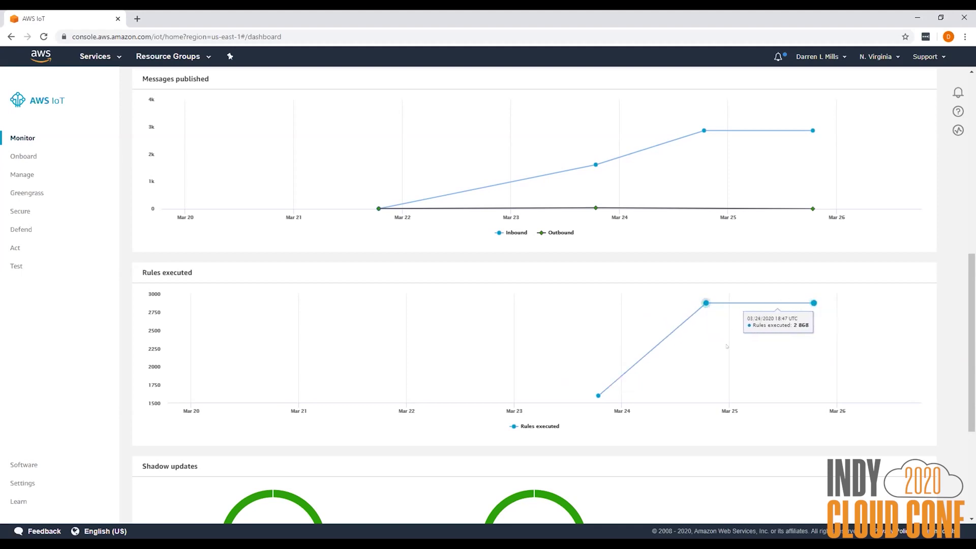
scroll(722, 371, "down", 1)
scroll(720, 380, "down", 3)
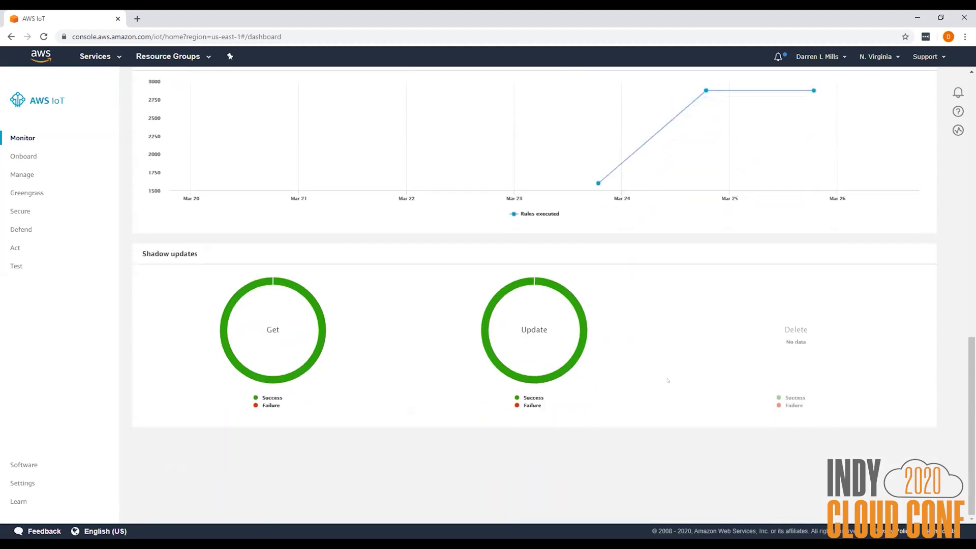
scroll(661, 380, "up", 15)
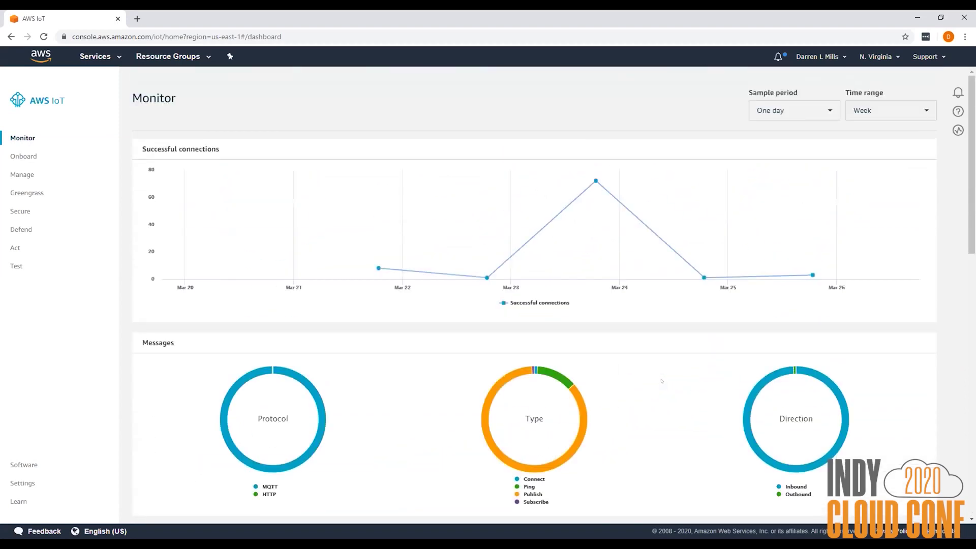
Start creating a single thing, then cancel back to the Things list showing RaspberryPi4_Weathe…
left_click(25, 175)
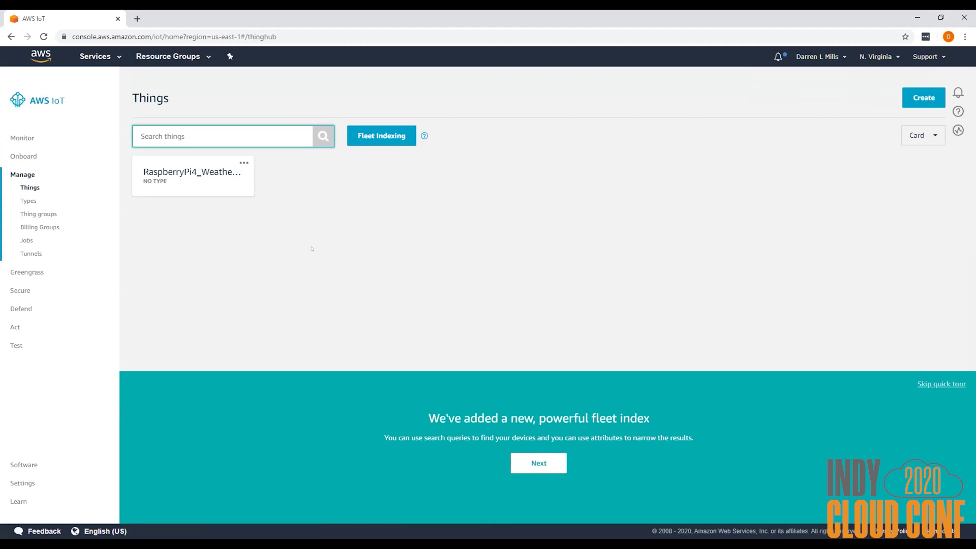
left_click(915, 99)
left_click(639, 217)
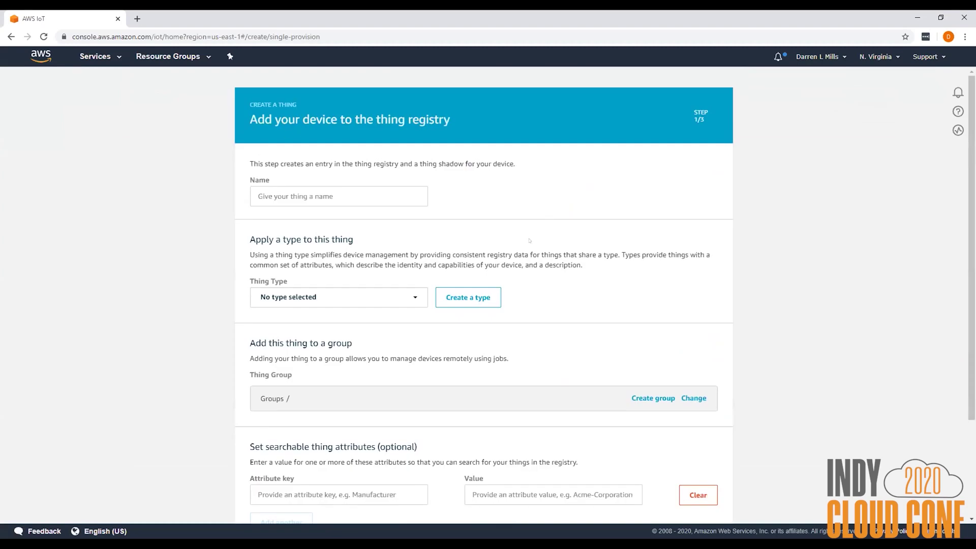
scroll(558, 244, "down", 3)
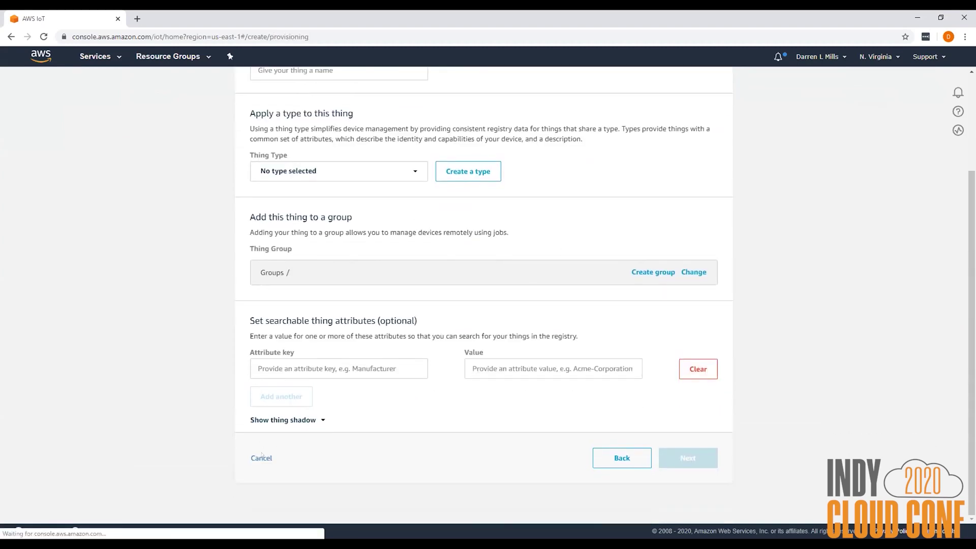
left_click(259, 456)
left_click(262, 354)
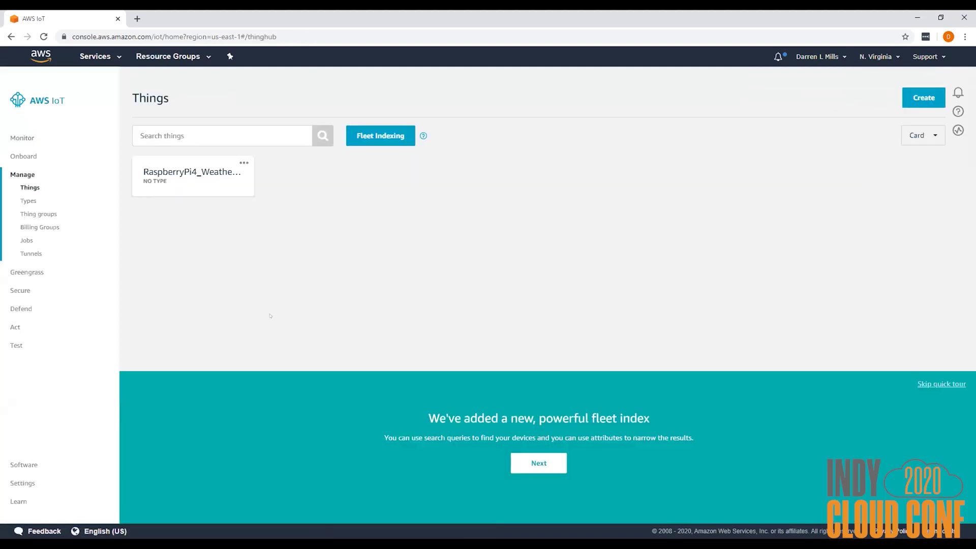
left_click(243, 184)
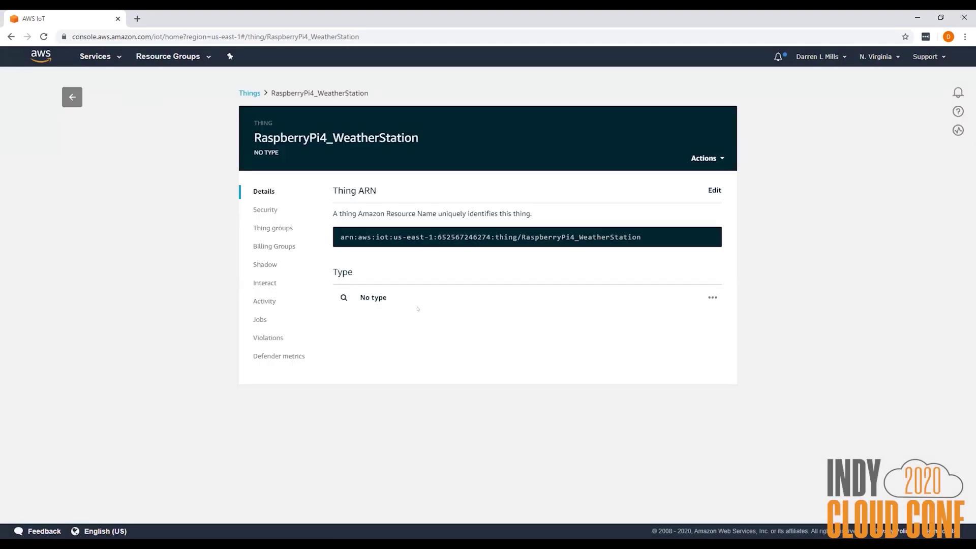
left_click_drag(340, 237, 517, 237)
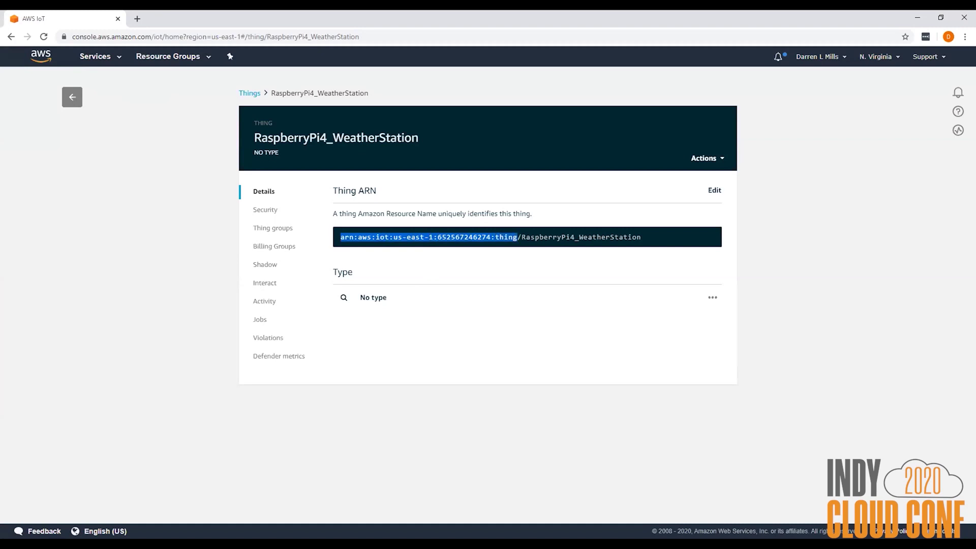
left_click(464, 316)
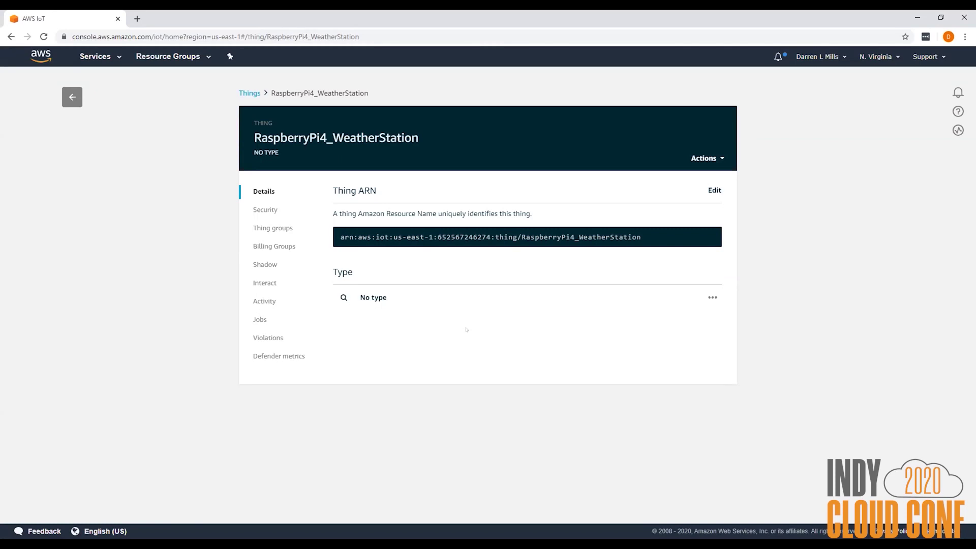
left_click(257, 210)
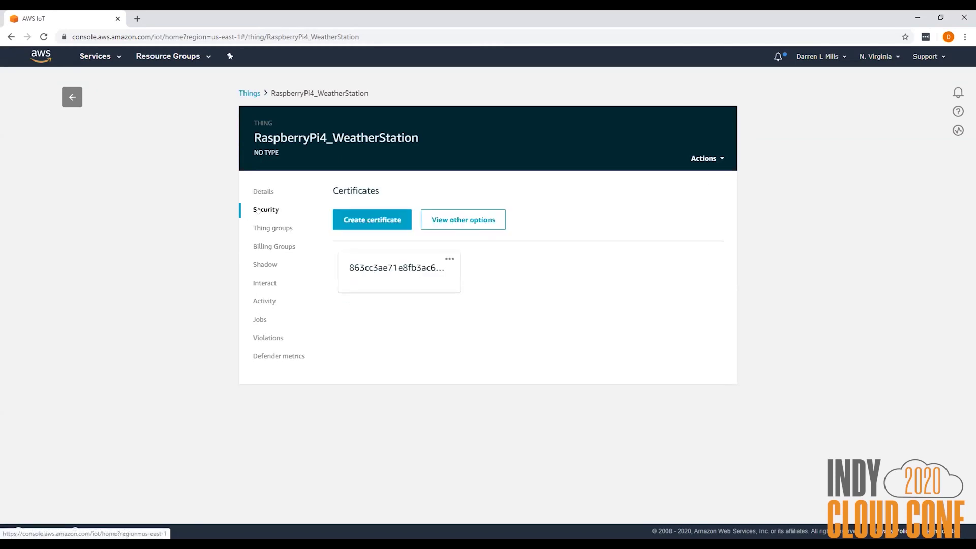
left_click(385, 268)
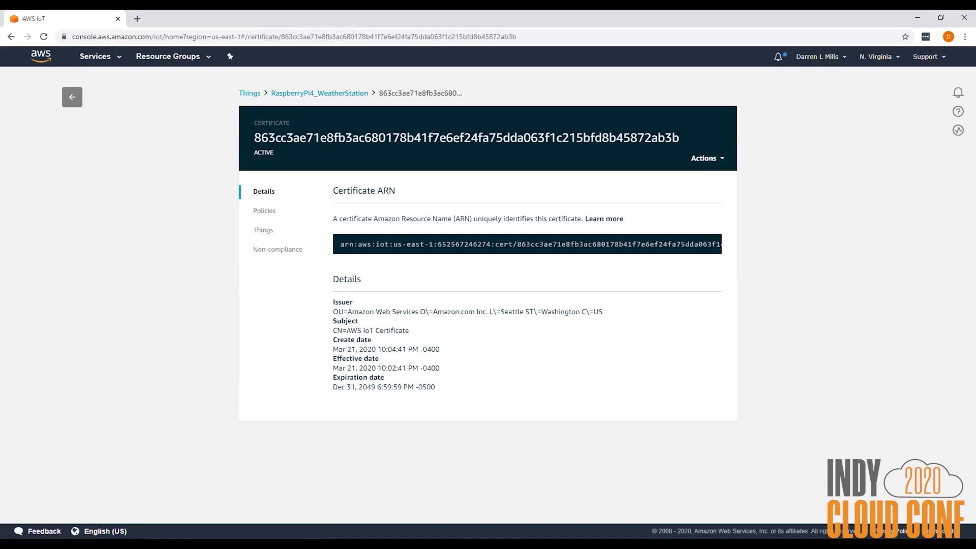
left_click(265, 211)
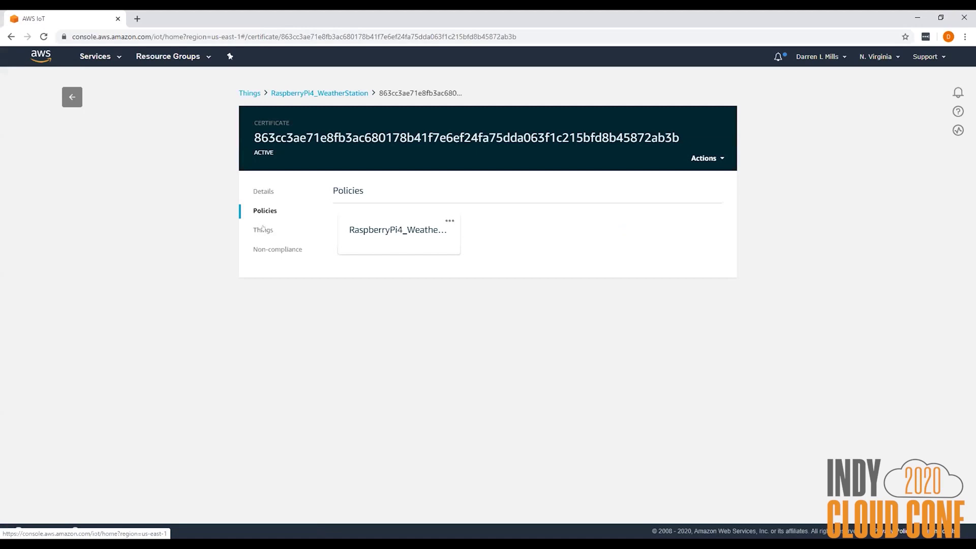
left_click(398, 234)
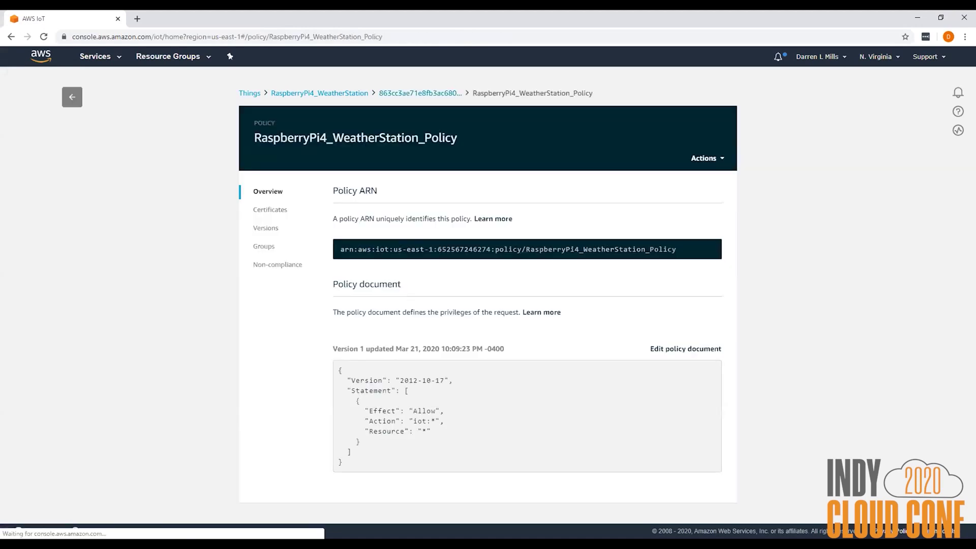
left_click_drag(436, 421, 413, 422)
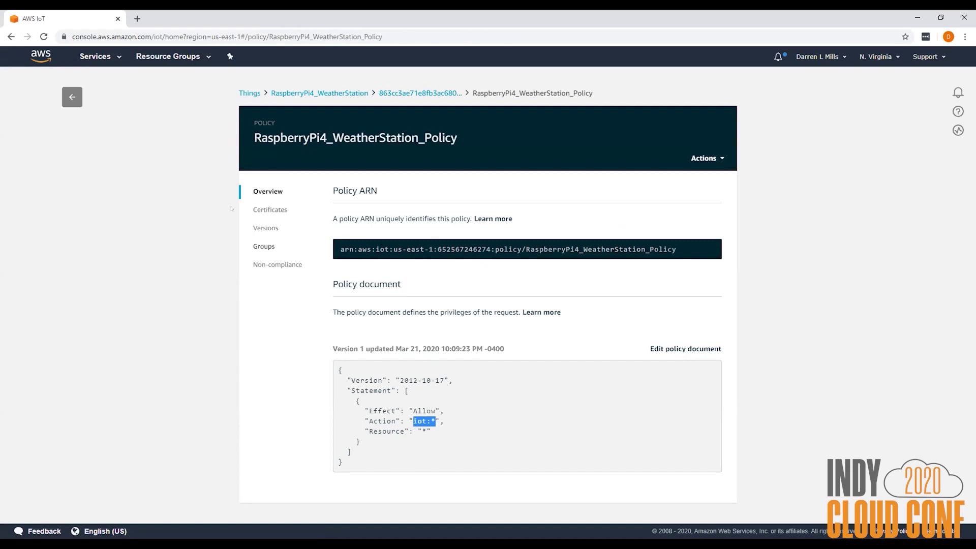
left_click(71, 96)
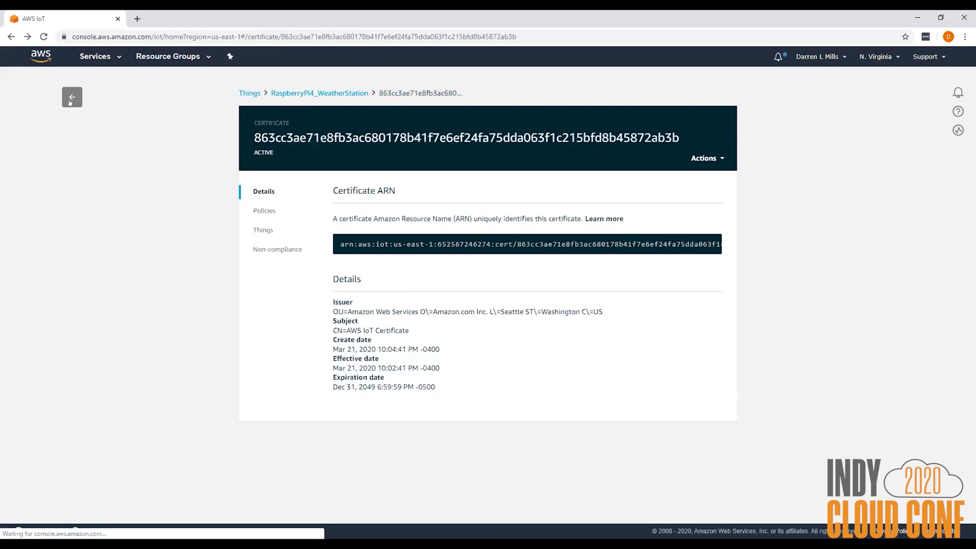
left_click(262, 231)
left_click(387, 231)
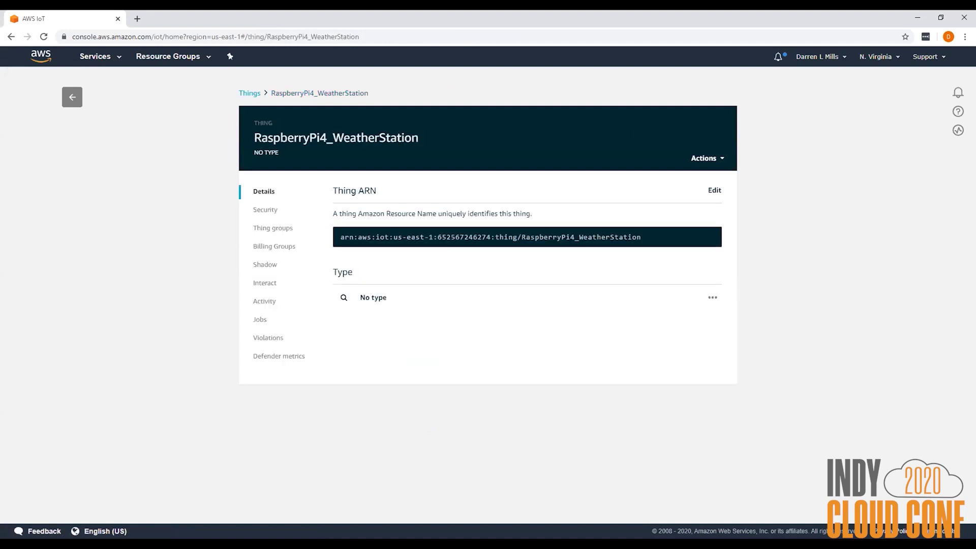
left_click(72, 96)
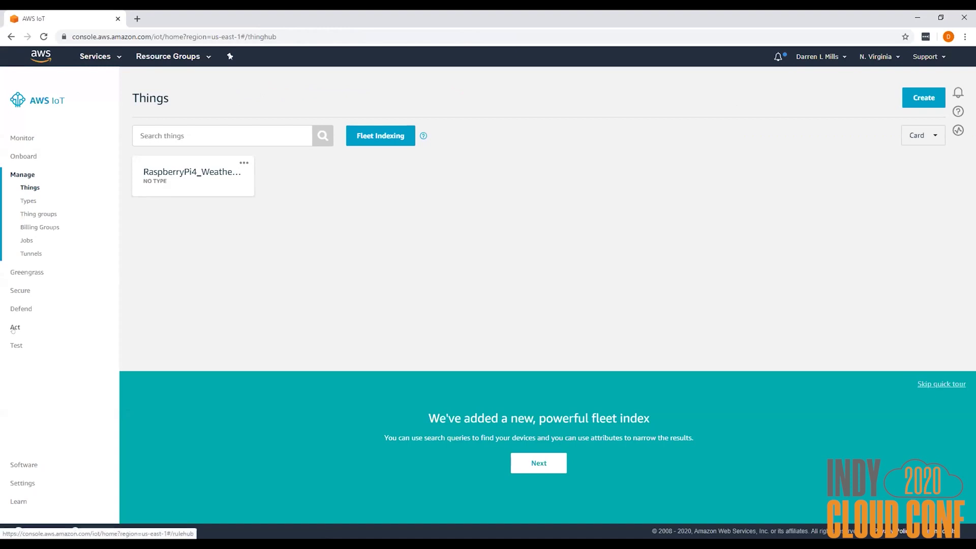
left_click(13, 329)
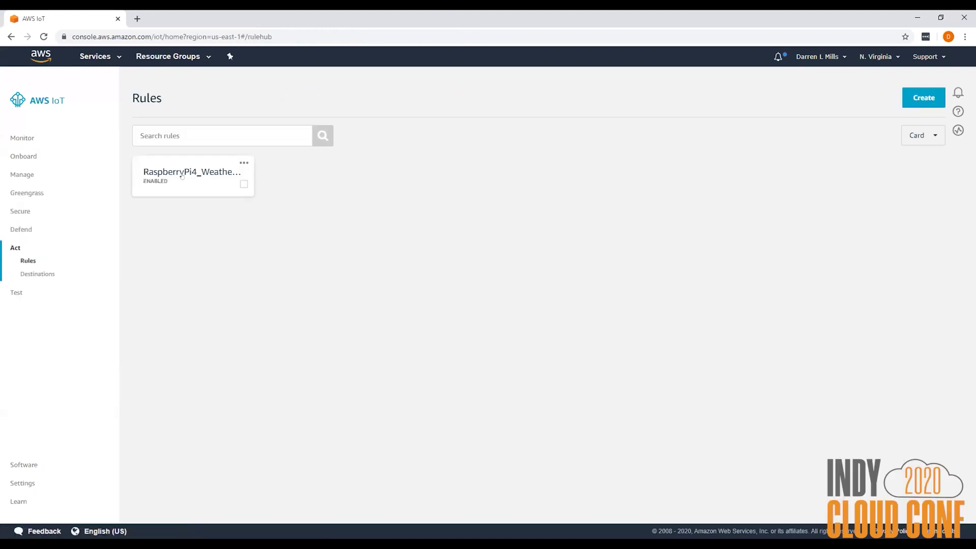
left_click(183, 173)
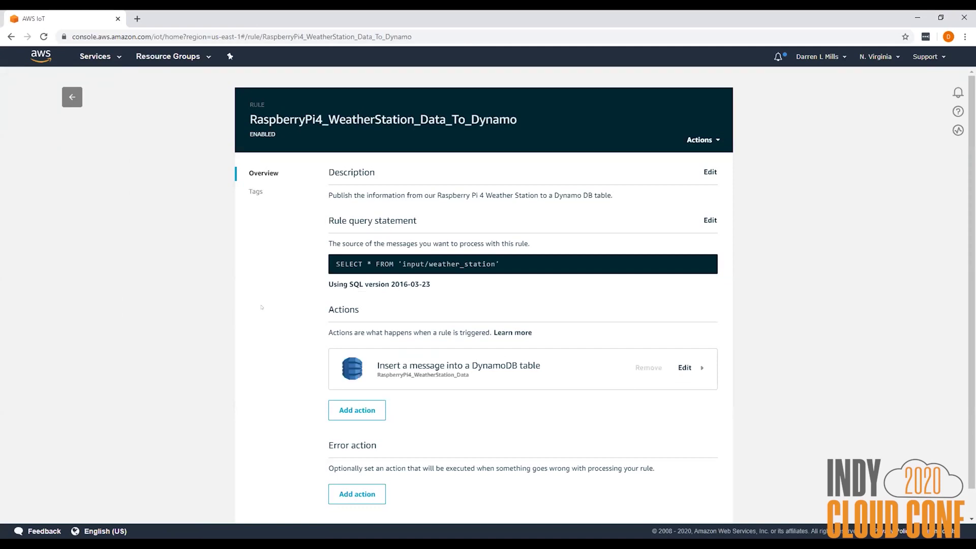
left_click_drag(336, 264, 500, 264)
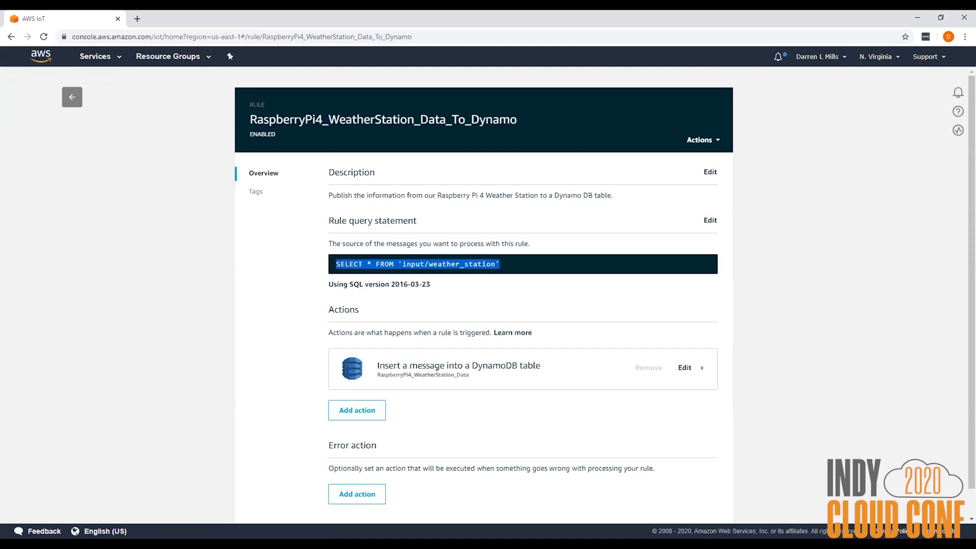
left_click(286, 299)
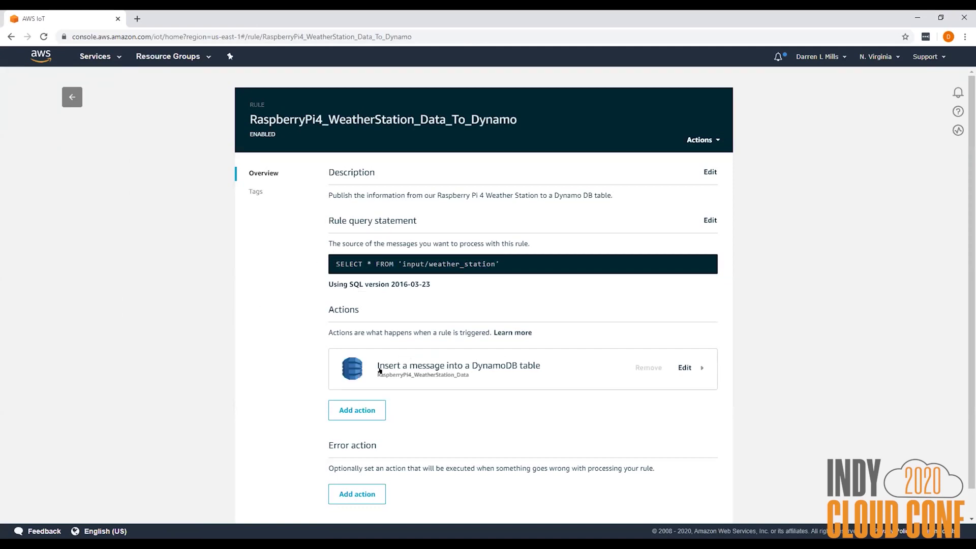
scroll(549, 405, "down", 1)
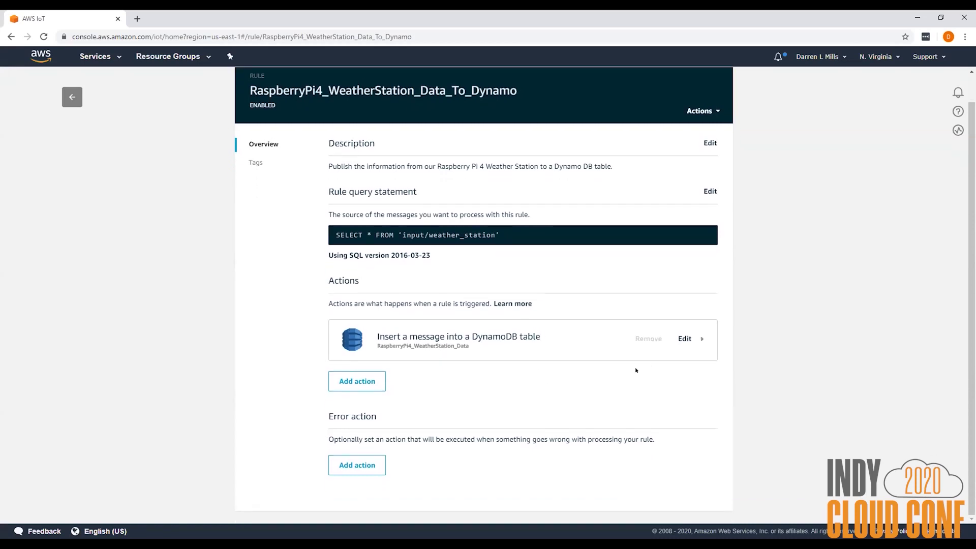
left_click(685, 339)
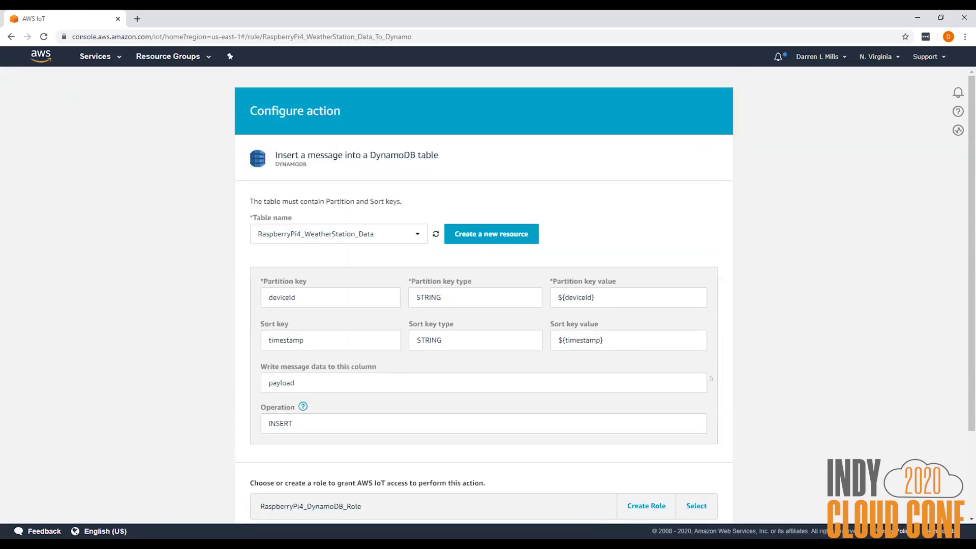
scroll(767, 370, "down", 1)
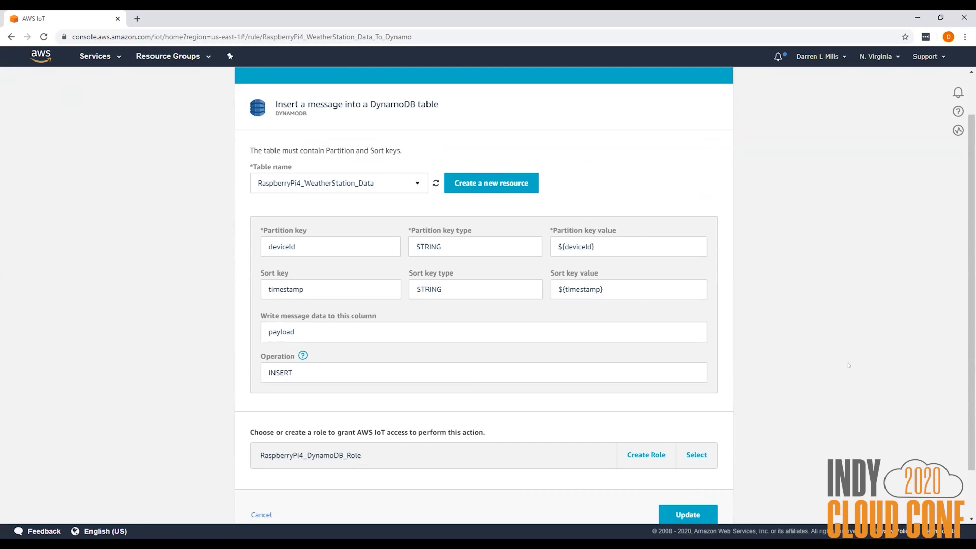
scroll(847, 371, "down", 1)
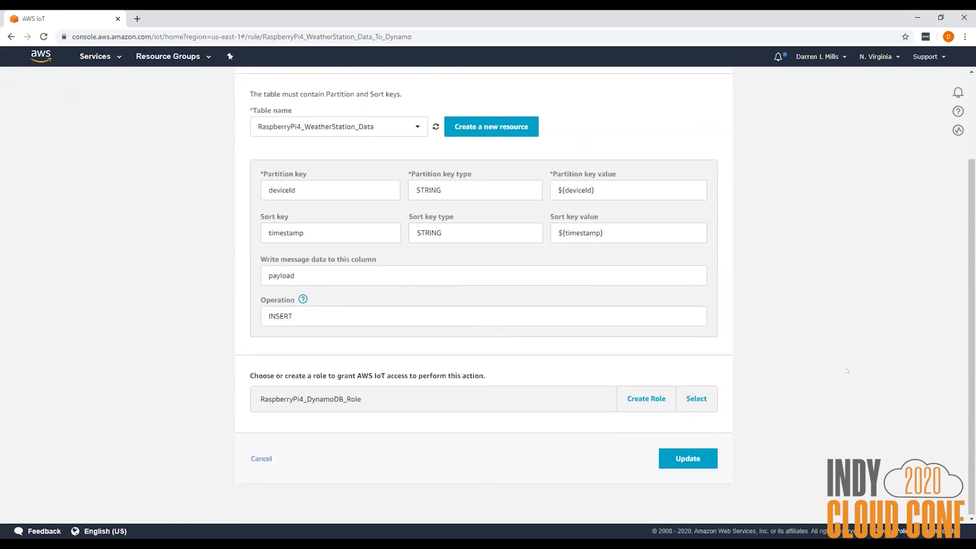
left_click(254, 453)
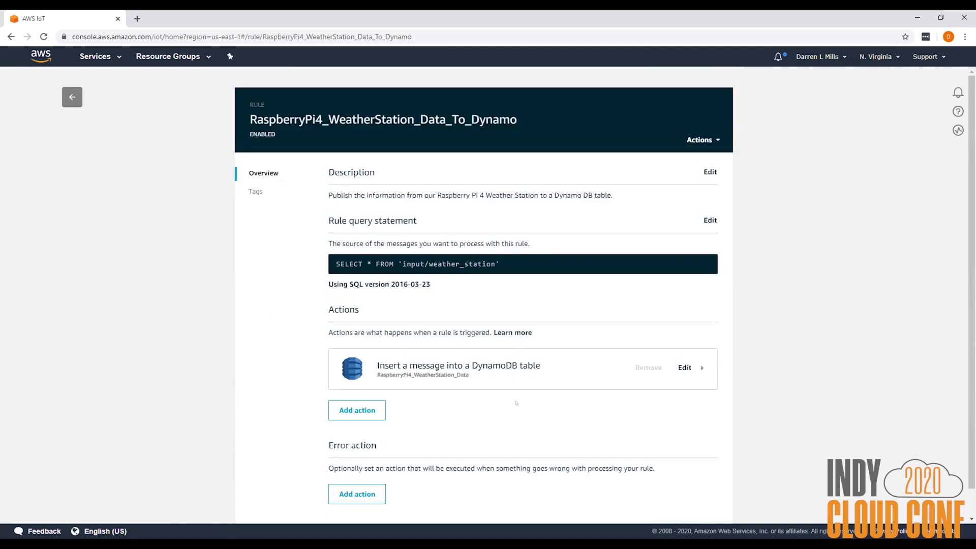
scroll(627, 387, "down", 1)
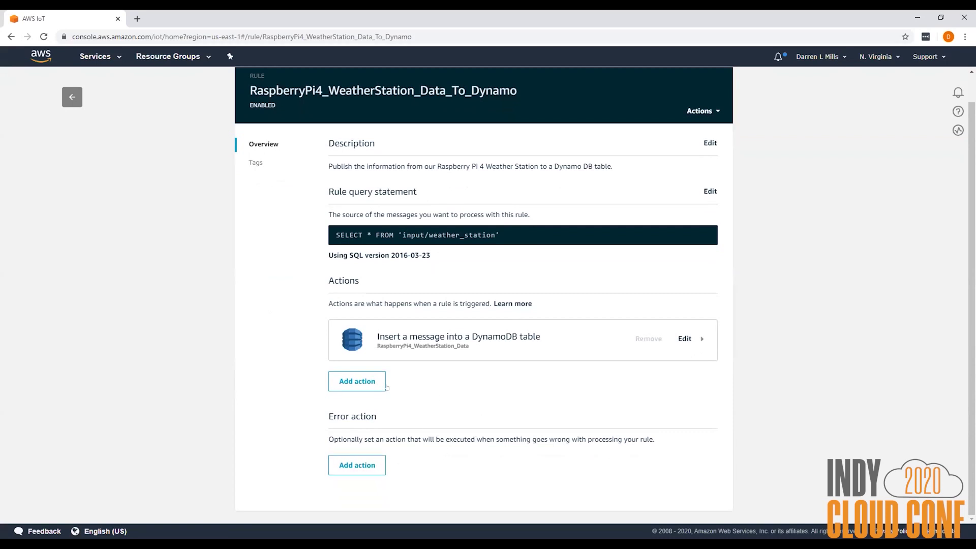
left_click(355, 380)
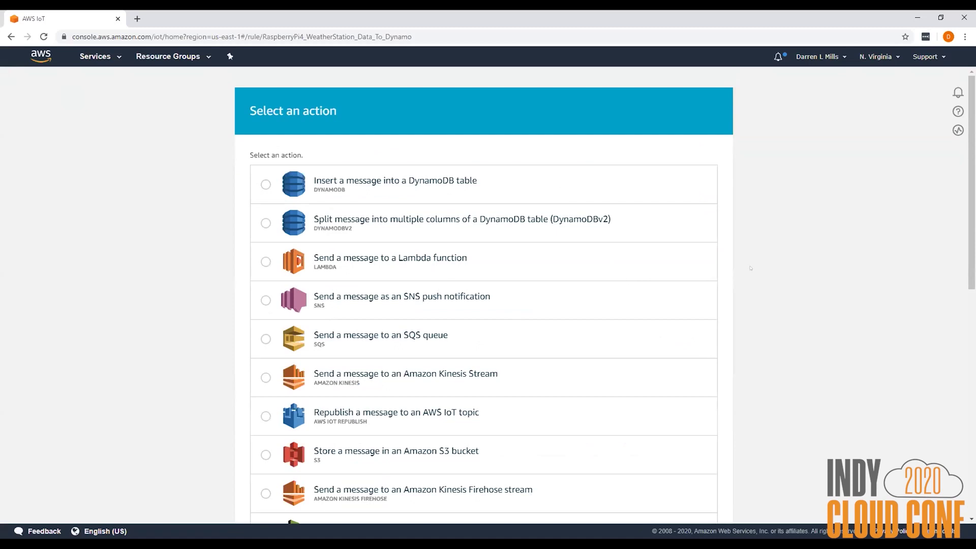
scroll(767, 273, "down", 5)
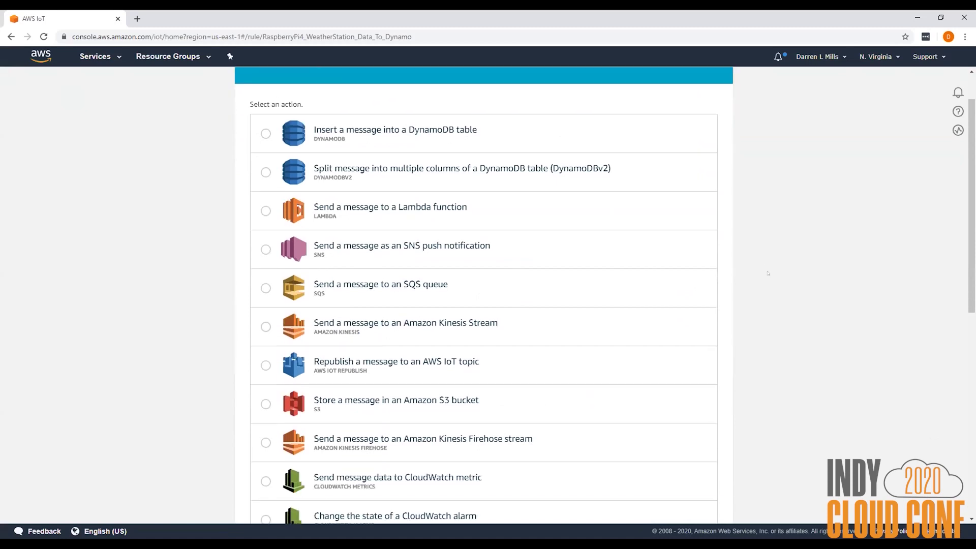
scroll(767, 273, "down", 5)
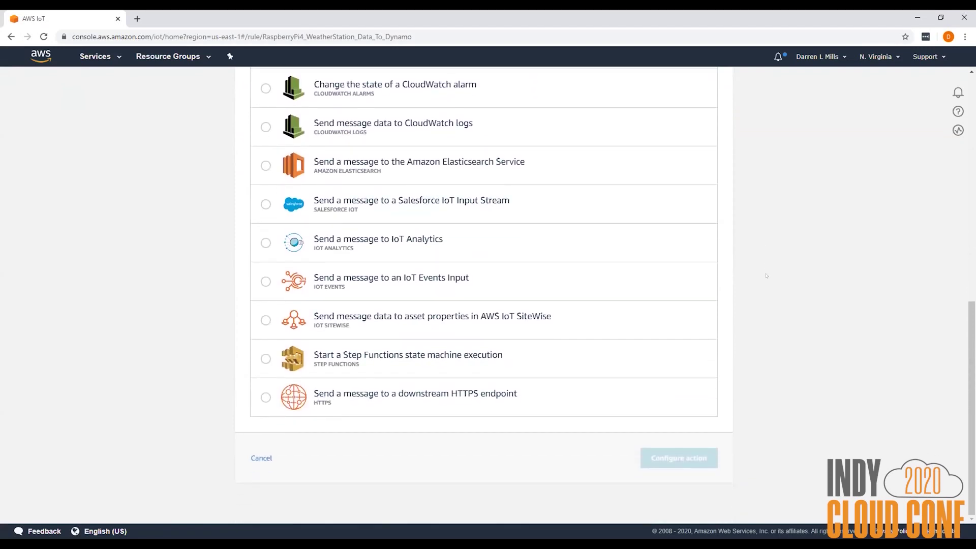
scroll(766, 275, "up", 9)
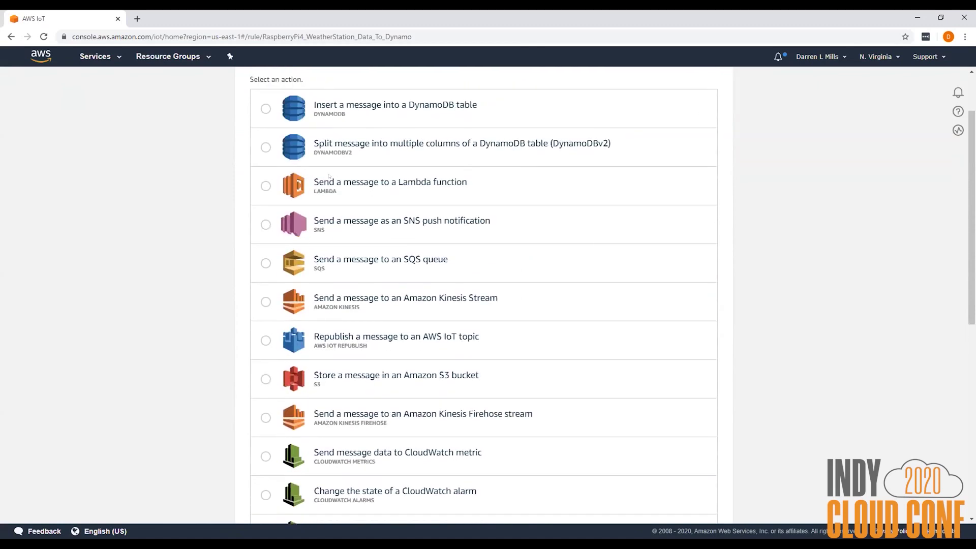
left_click(265, 184)
scroll(791, 257, "down", 9)
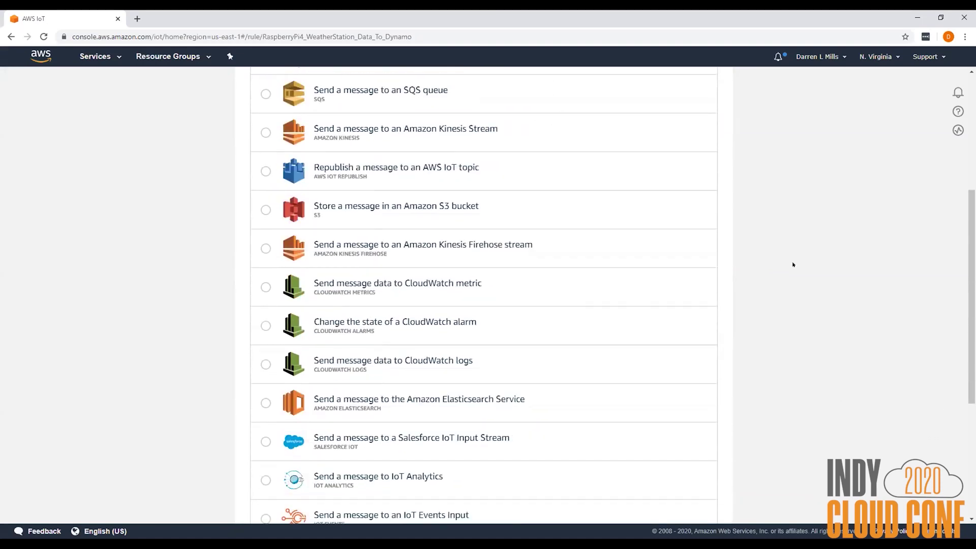
left_click(256, 459)
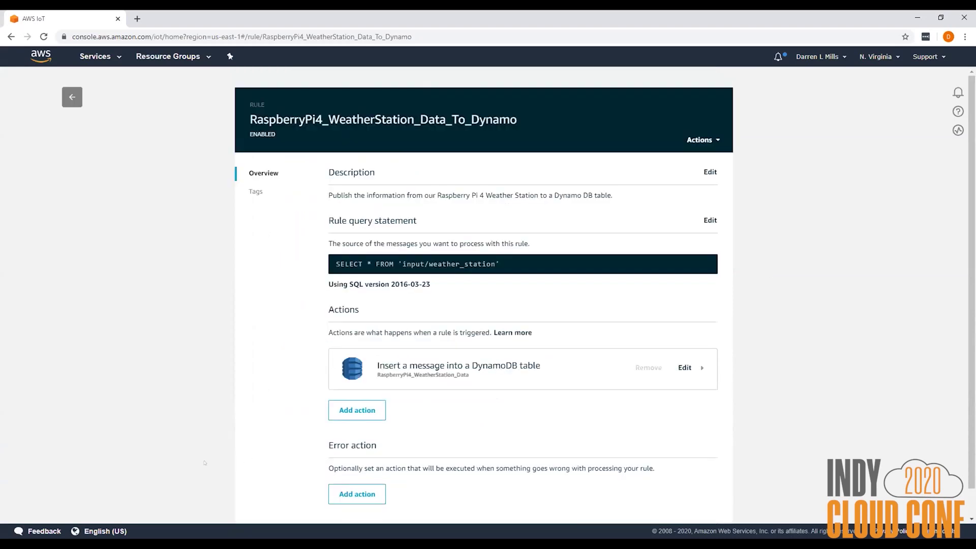
Subscribe to the input/weather_station topic in the MQTT test client
left_click(72, 97)
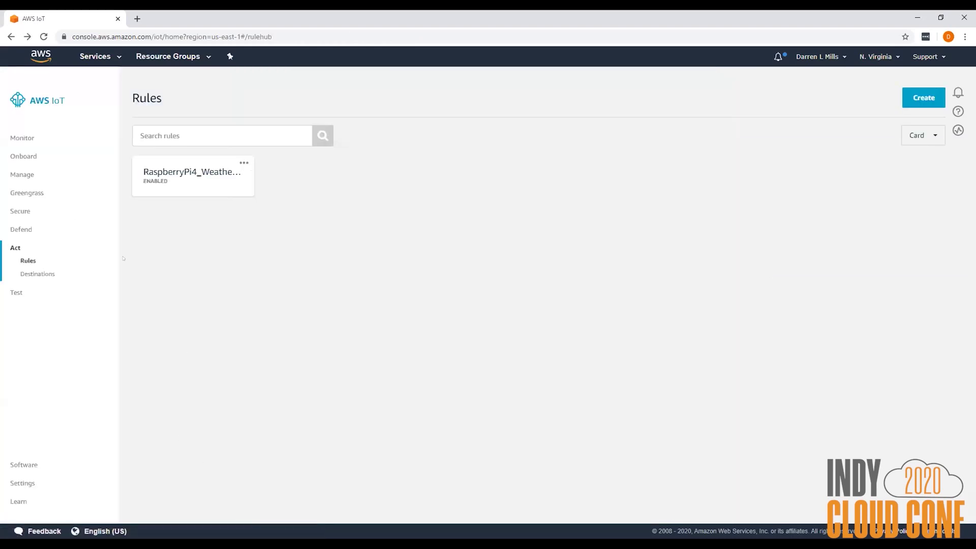
left_click(11, 293)
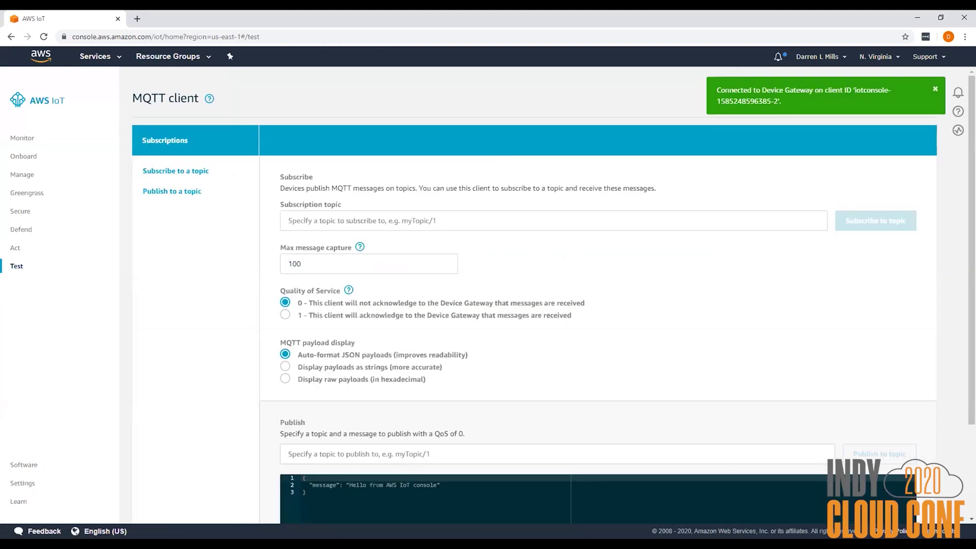
left_click(317, 220)
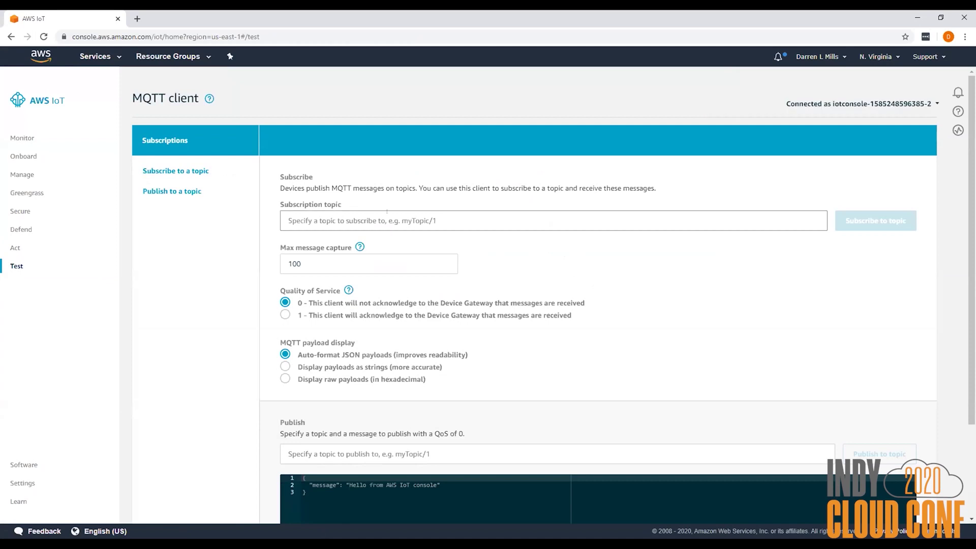
left_click(329, 245)
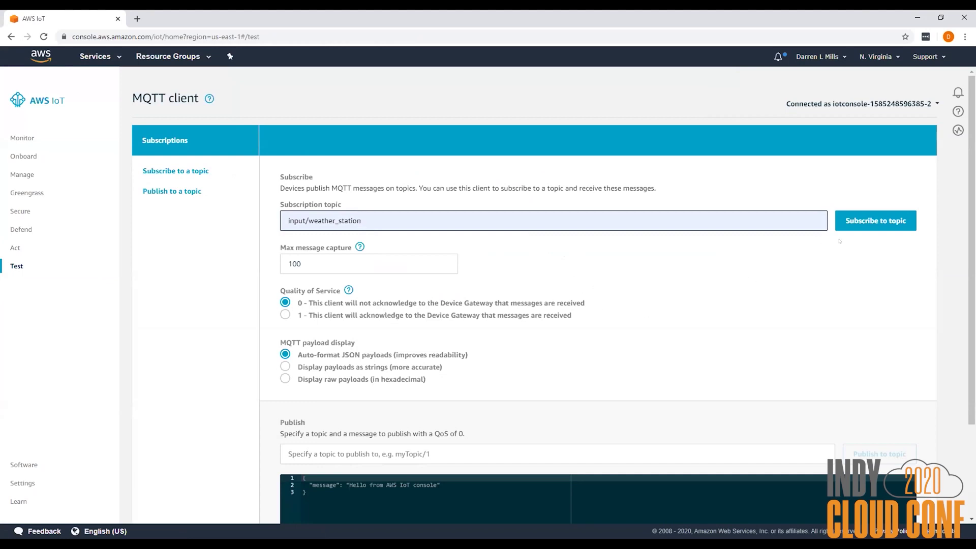
left_click(846, 222)
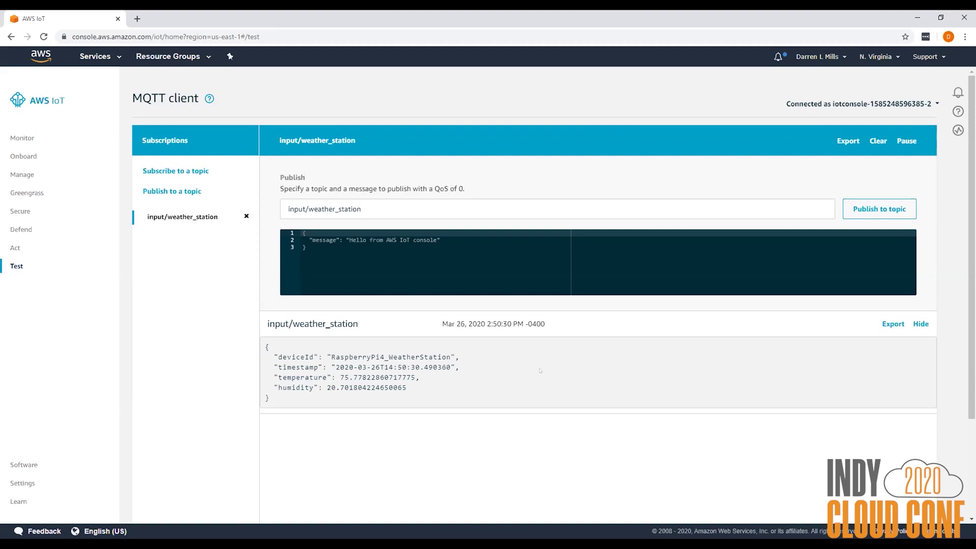
Review the incoming weather readings, then remove the input/weather_station subscription
left_click_drag(339, 377, 362, 378)
left_click(419, 380)
scroll(433, 445, "down", 1)
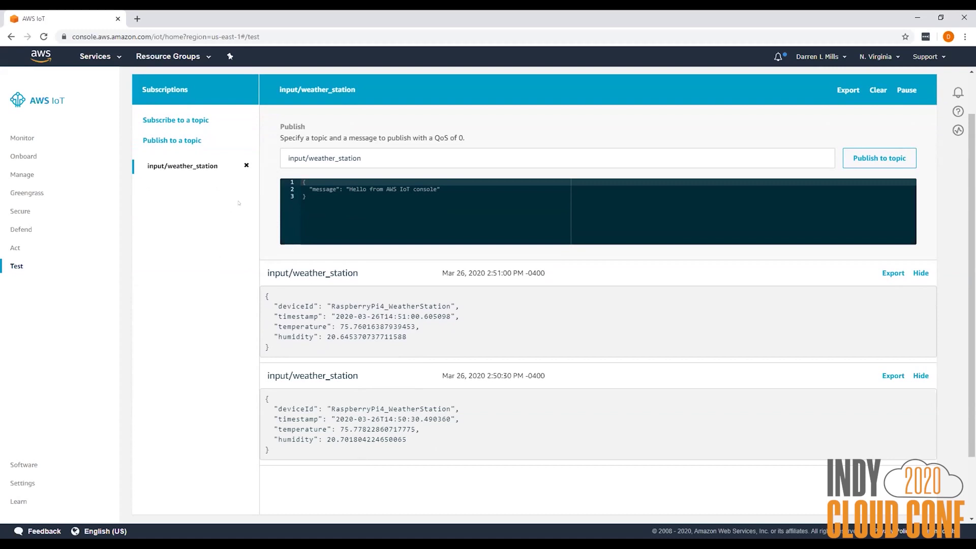
left_click(246, 166)
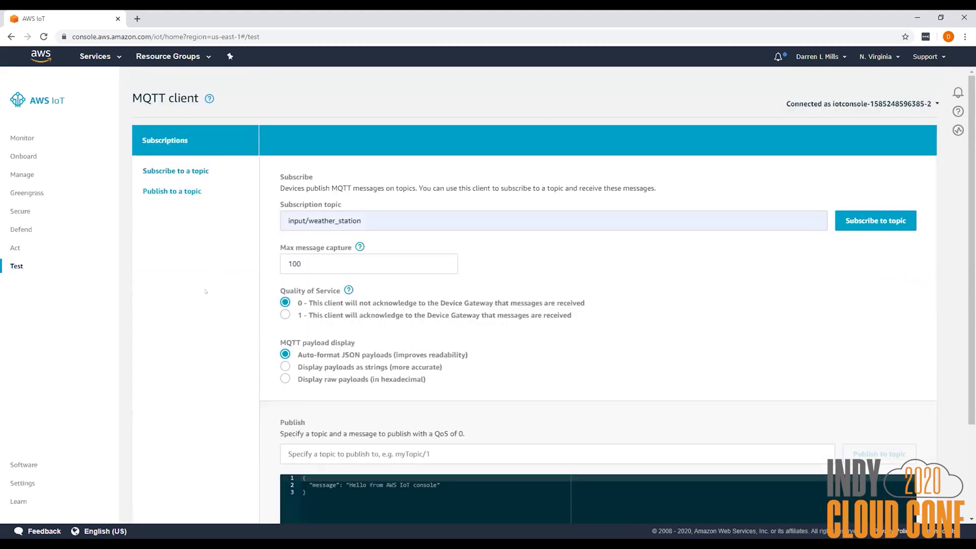
Publish the 'Hello from AWS IoT console' message to output/weather_station
left_click(167, 192)
left_click(360, 335)
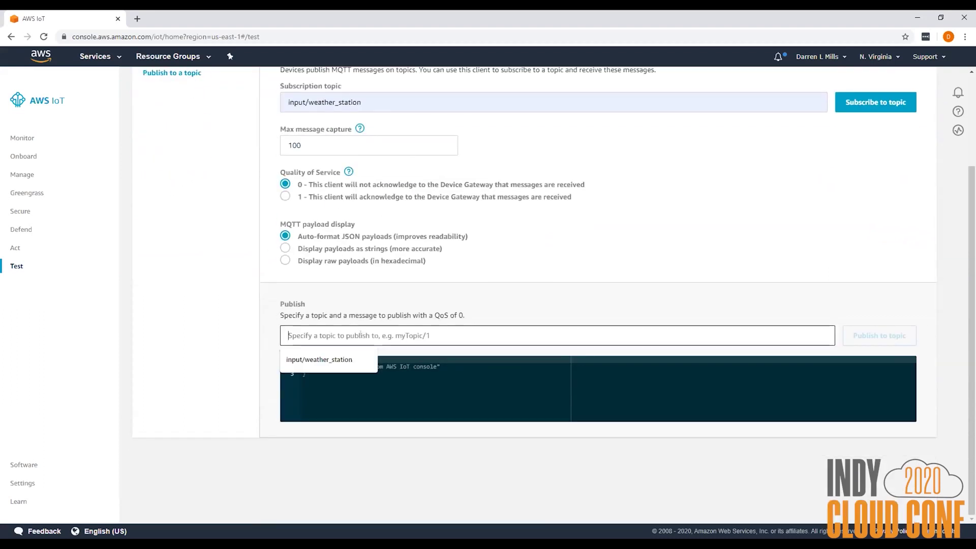
type("put")
key("BackSpace")
key("BackSpace")
type("output/weather_station")
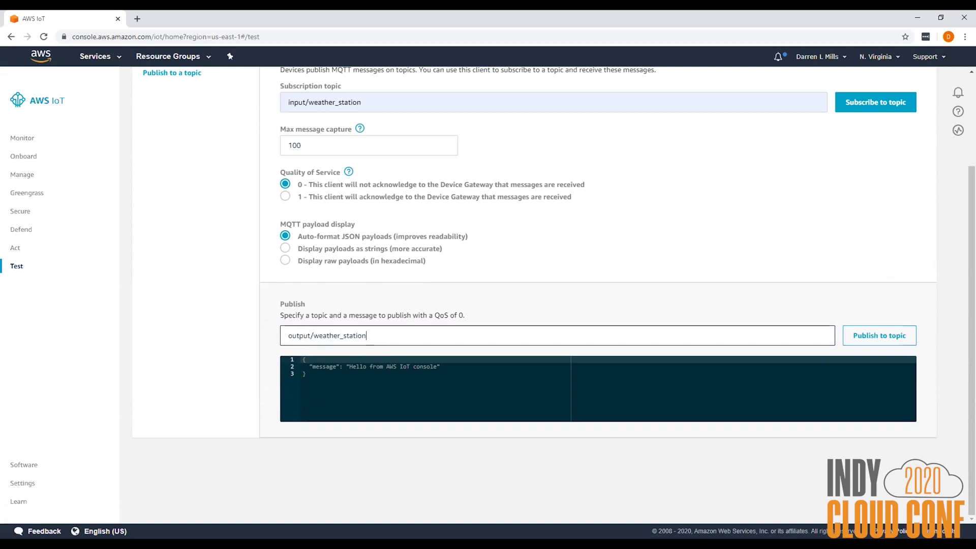
left_click(876, 334)
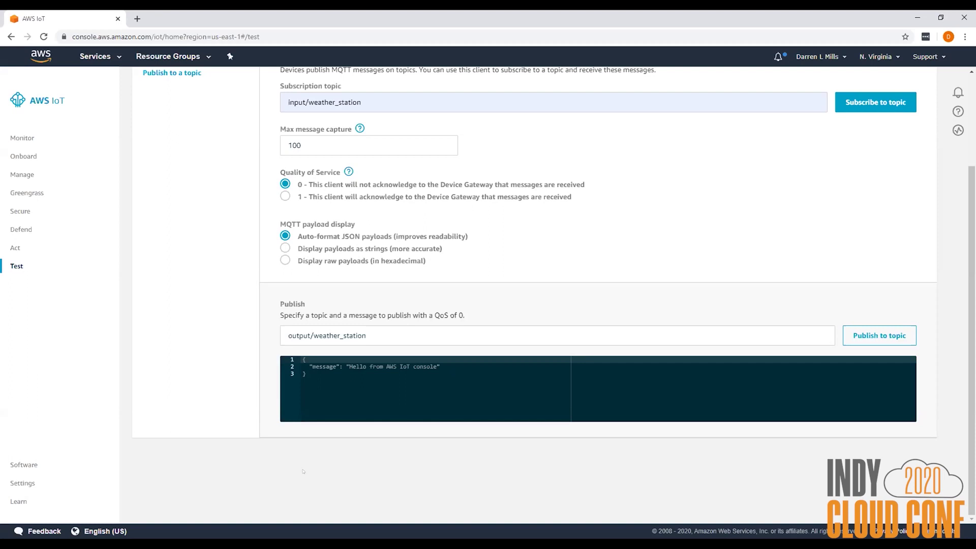
Open the RaspberryPi4_WeatherStation_Data table in the DynamoDB console
left_click(92, 57)
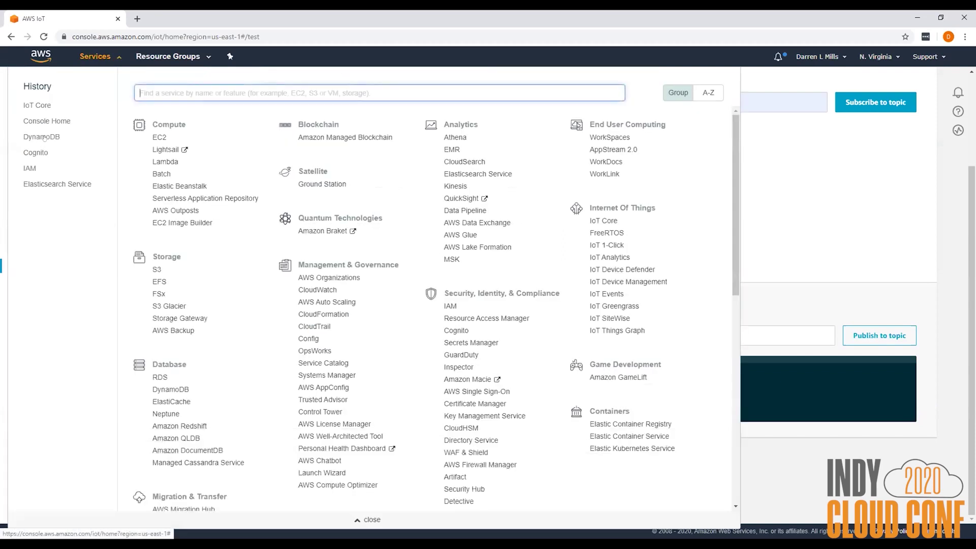
left_click(37, 137)
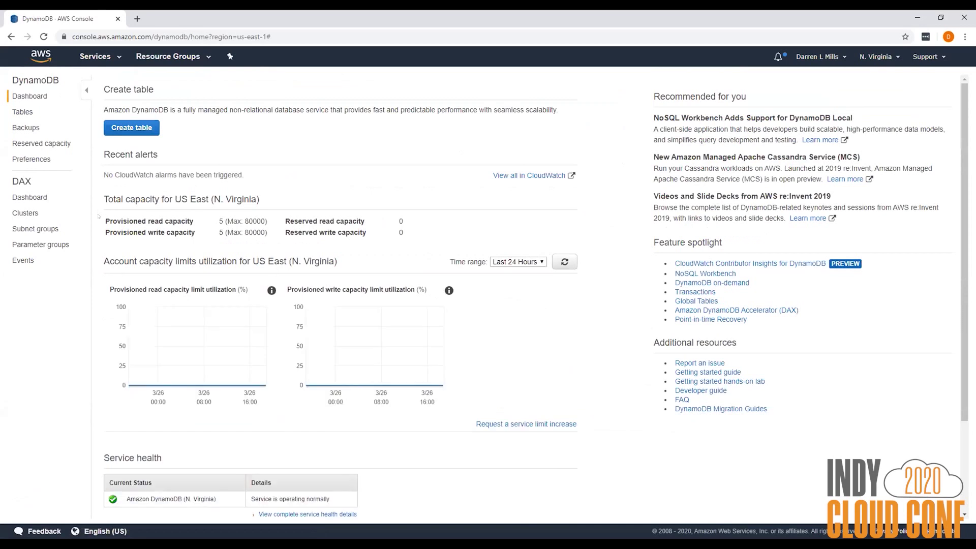
left_click(22, 112)
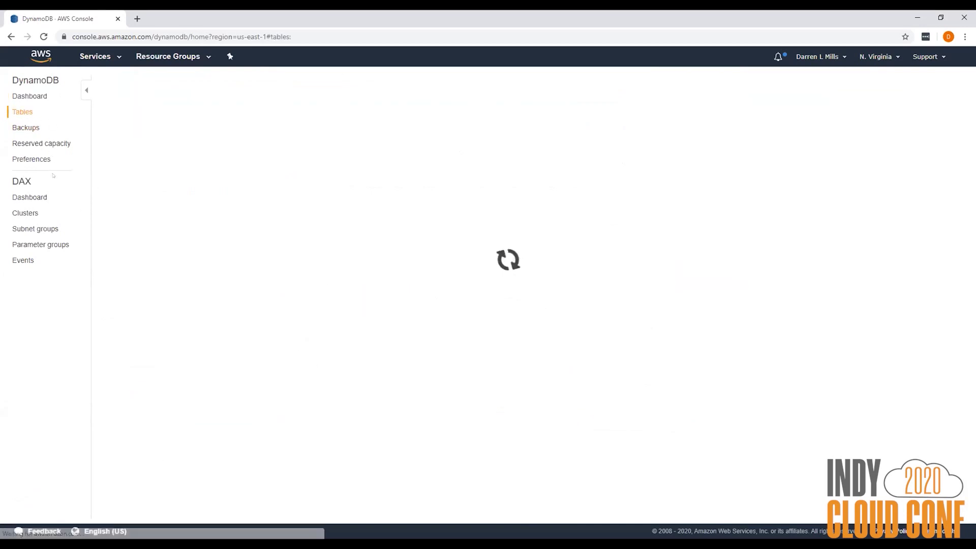
left_click(152, 152)
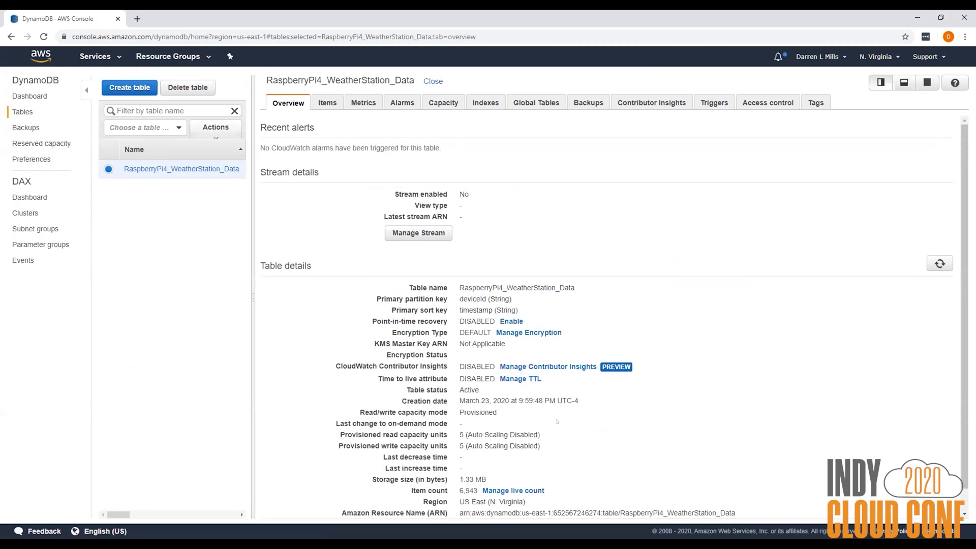
Check its 6,943 item count, then show the table's items in full-width view
scroll(575, 436, "down", 1)
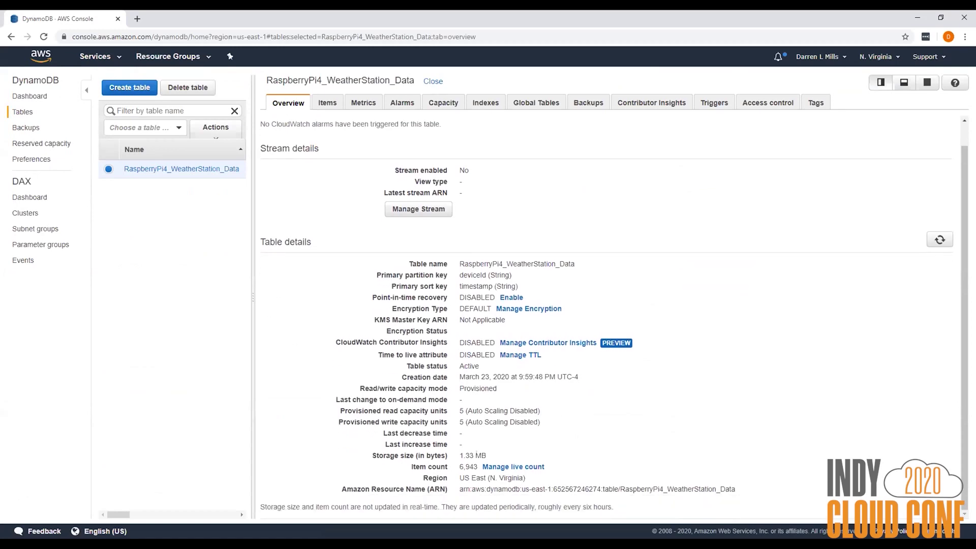
left_click_drag(458, 464, 471, 464)
left_click(470, 464)
left_click(451, 462)
scroll(282, 397, "up", 1)
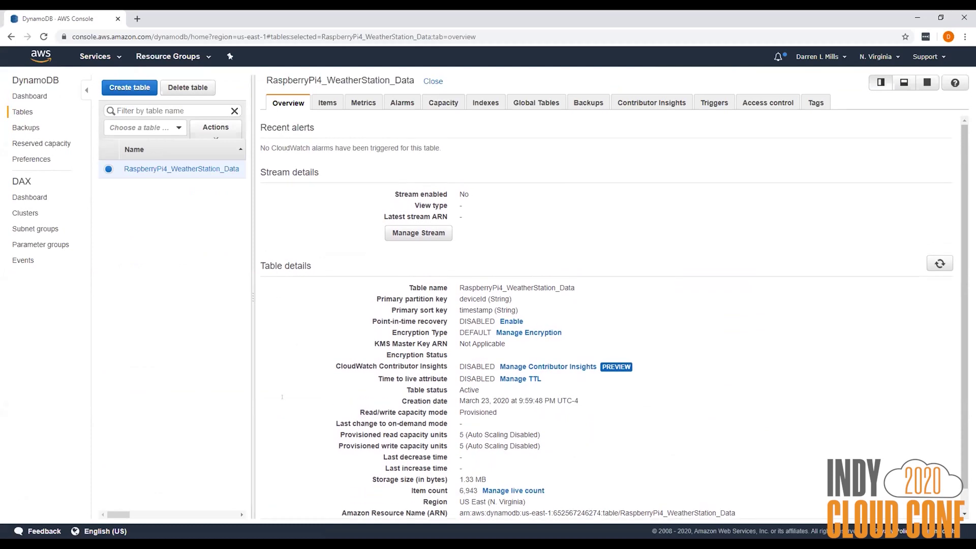
left_click(323, 103)
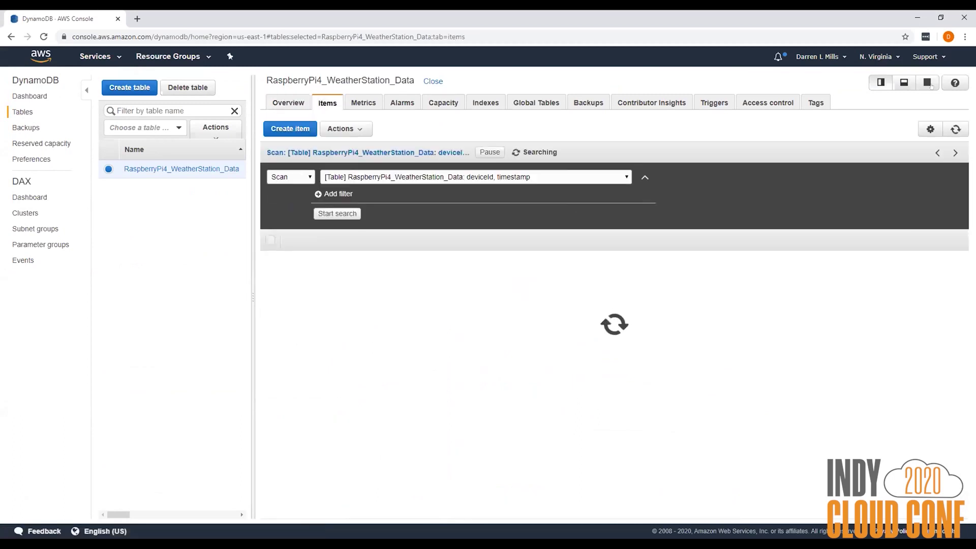
left_click(925, 83)
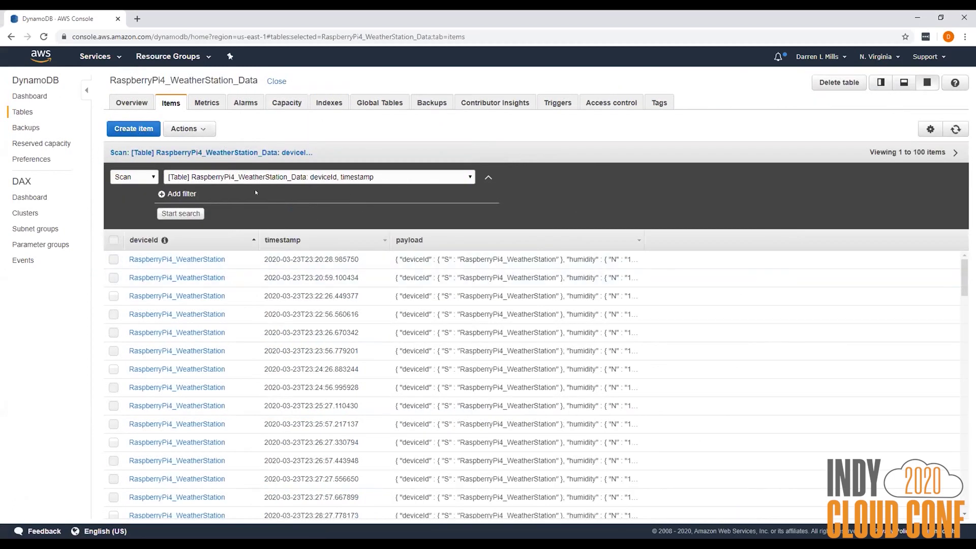
Switch to Query and paste the device ID RaspberryPi4_WeatherStation as the partition key
left_click(141, 177)
left_click(134, 200)
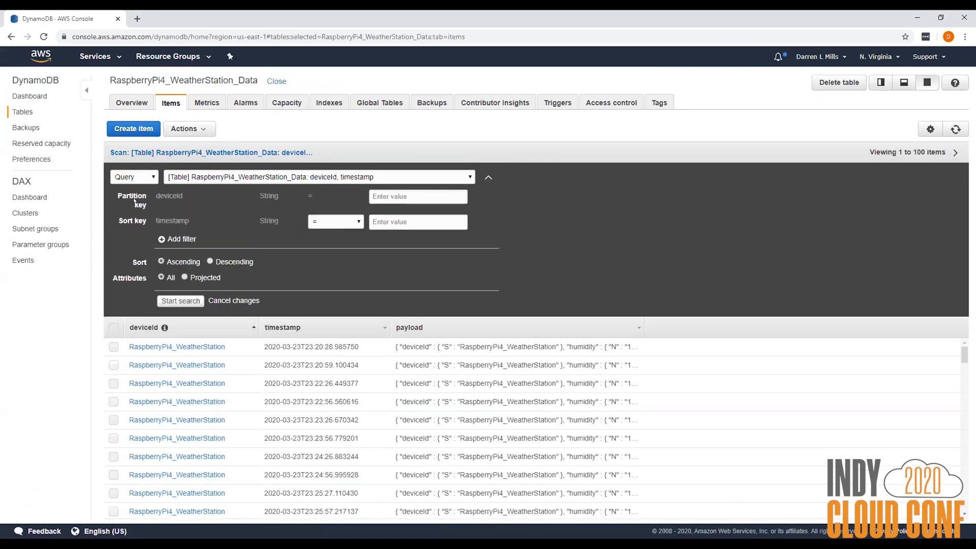
left_click_drag(230, 349, 133, 348)
right_click(133, 348)
left_click(153, 356)
right_click(133, 348)
left_click(153, 357)
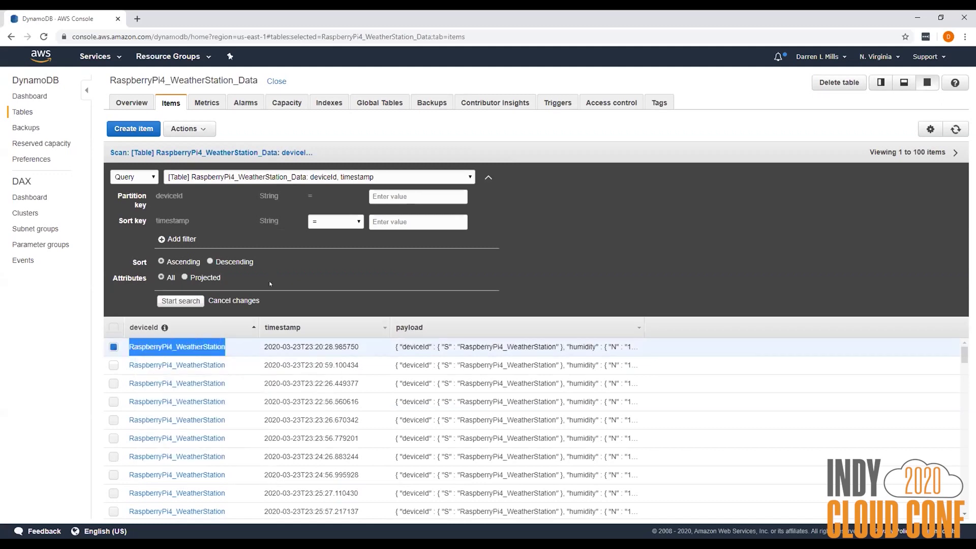
left_click(398, 196)
right_click(398, 197)
left_click(420, 275)
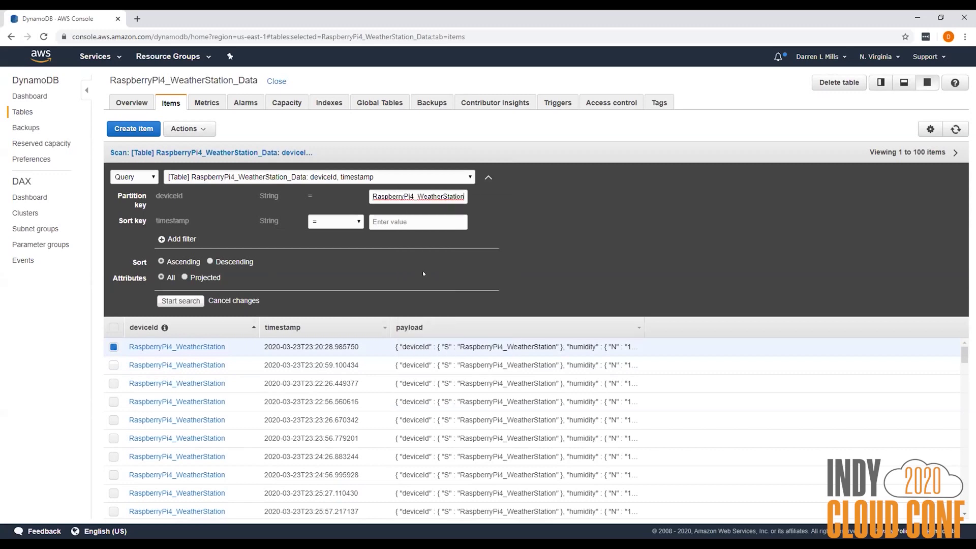
Run the query in descending order and widen the payload column to show full JSON
left_click(209, 261)
left_click(181, 300)
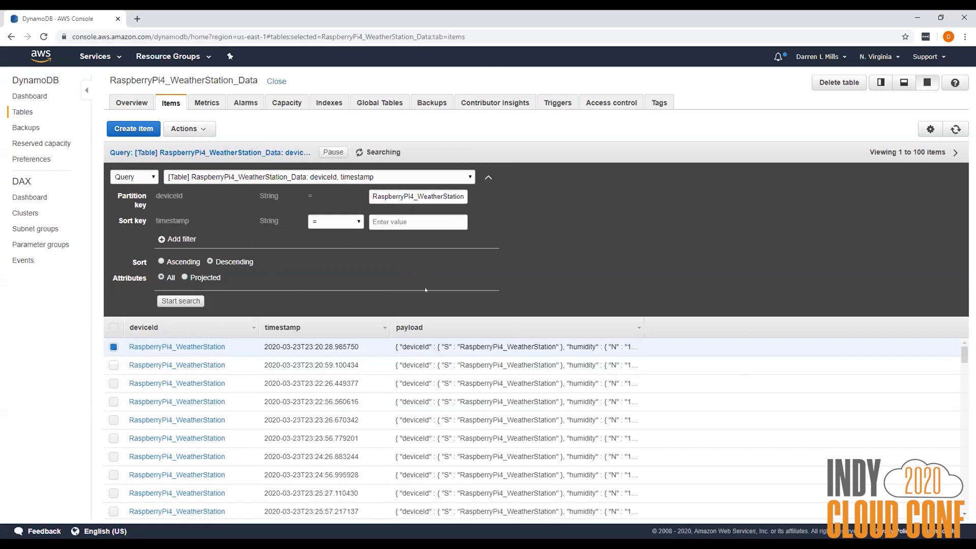
left_click_drag(638, 323, 931, 314)
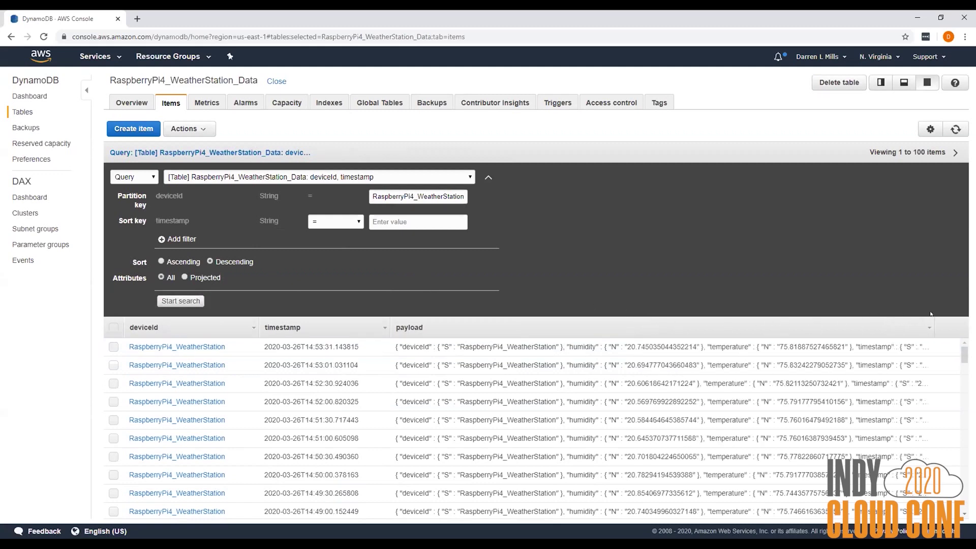
mouse_move(912, 348)
mouse_move(782, 355)
Open the AWSIoTDeviceDefenderDailyAudit schedule under Device Defender Audit in IoT Core
left_click(93, 60)
left_click(36, 121)
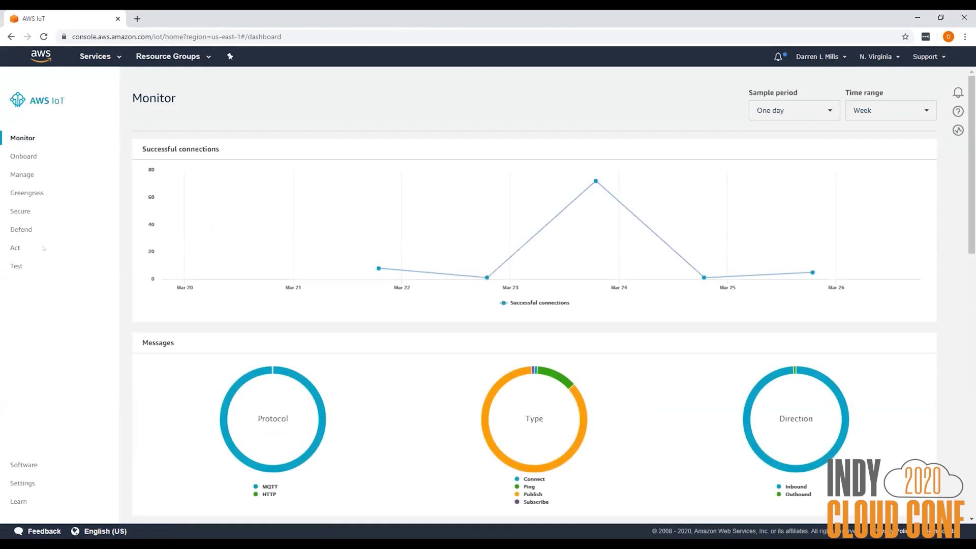
left_click(21, 229)
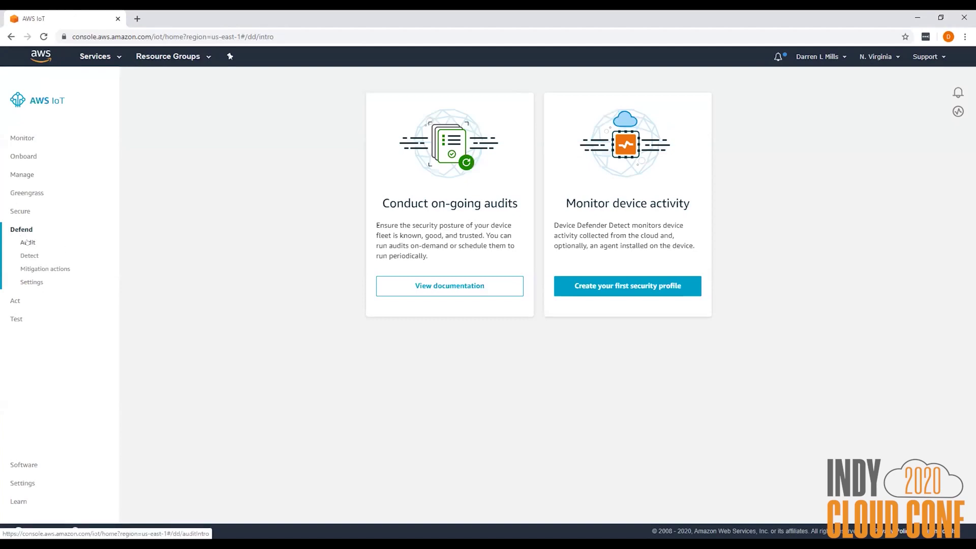
left_click(27, 242)
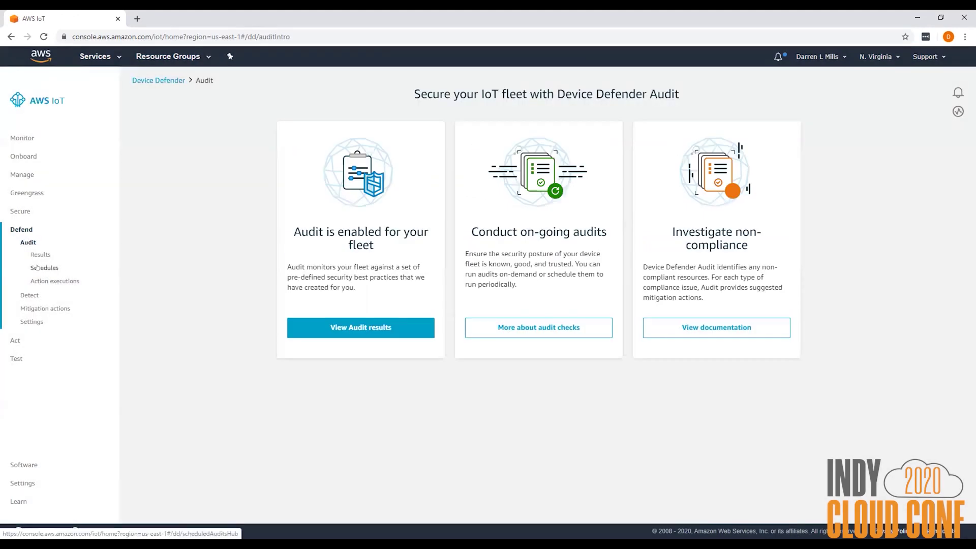
left_click(38, 268)
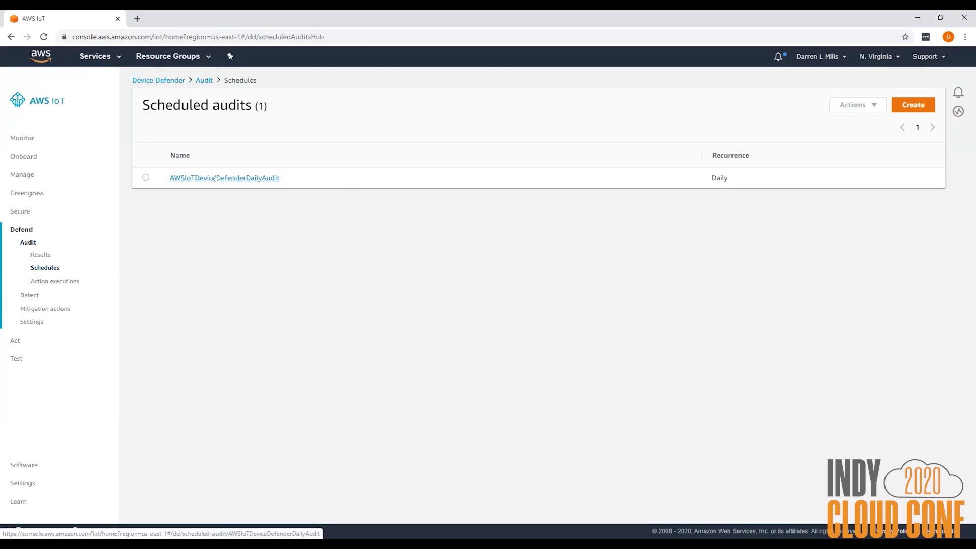
left_click(216, 178)
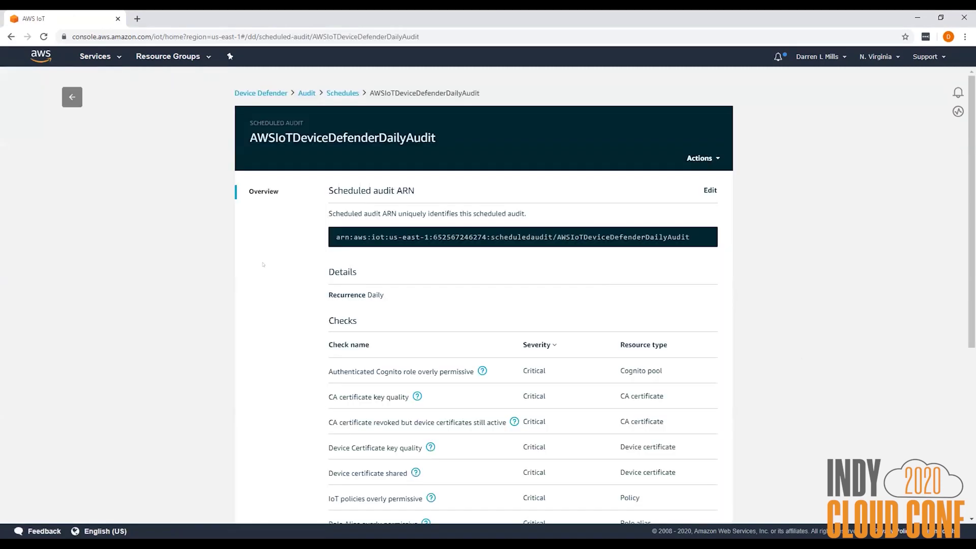
Scroll through the schedule's audit checks, then list the audit results
scroll(263, 264, "down", 2)
scroll(263, 264, "down", 3)
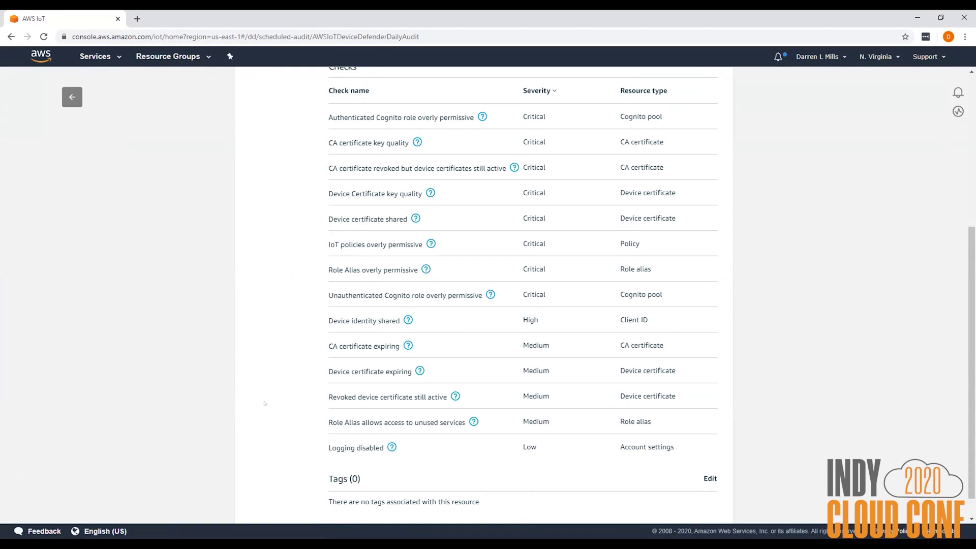
scroll(264, 403, "up", 5)
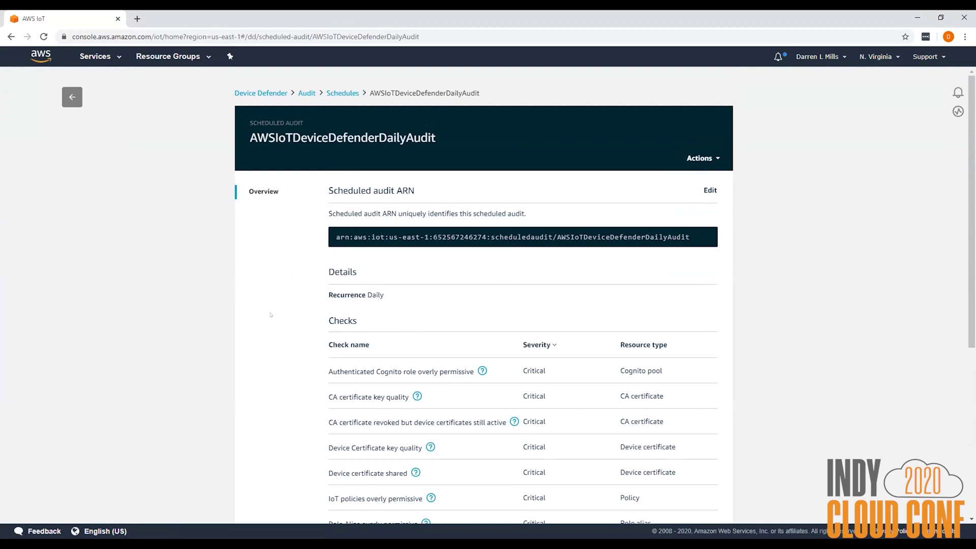
scroll(271, 314, "down", 5)
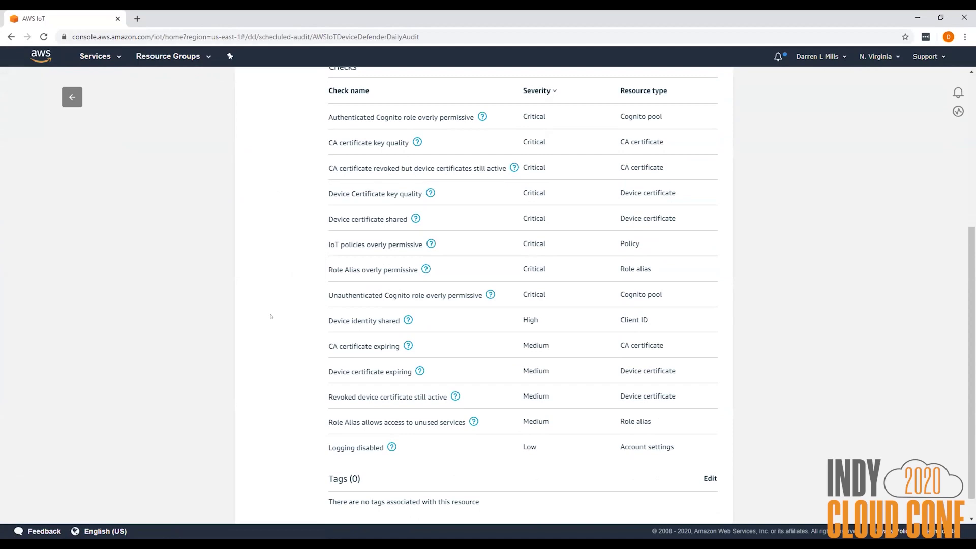
scroll(271, 316, "up", 4)
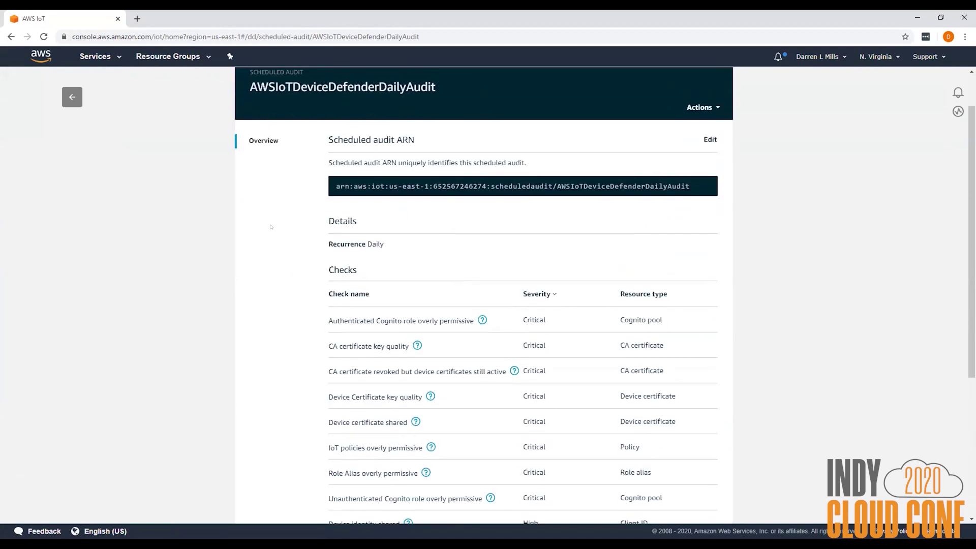
left_click(63, 102)
left_click(38, 254)
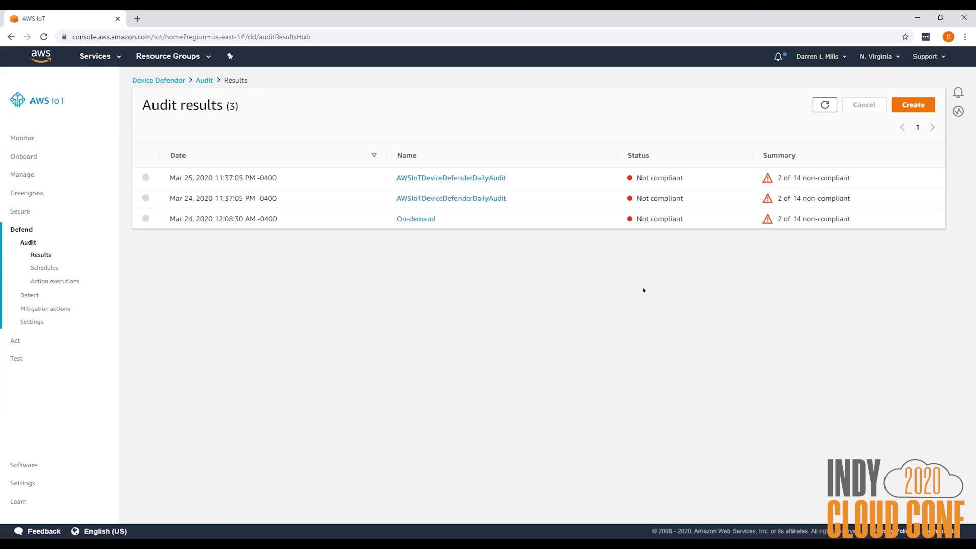
Open the Mar 25 daily audit's findings and read the Use restrictive policies help
left_click(443, 177)
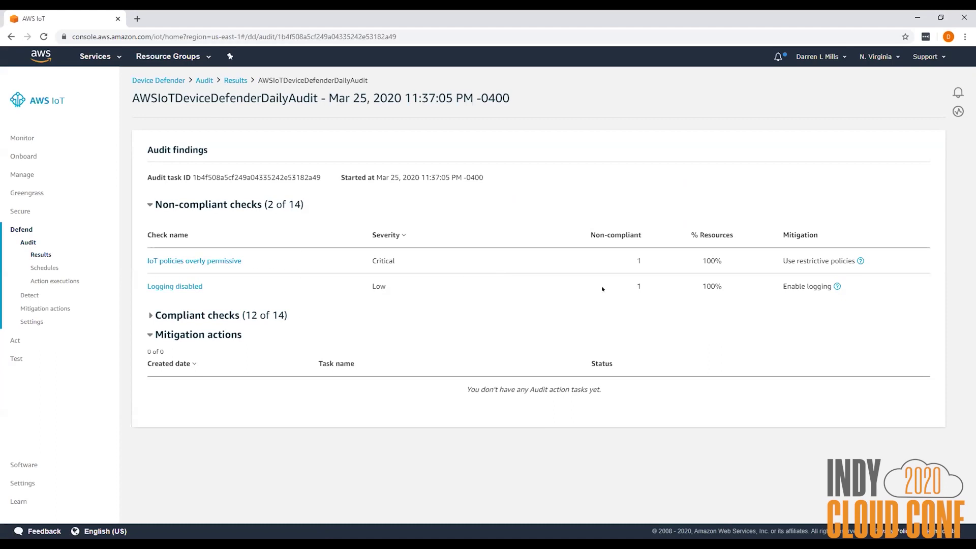
left_click(860, 260)
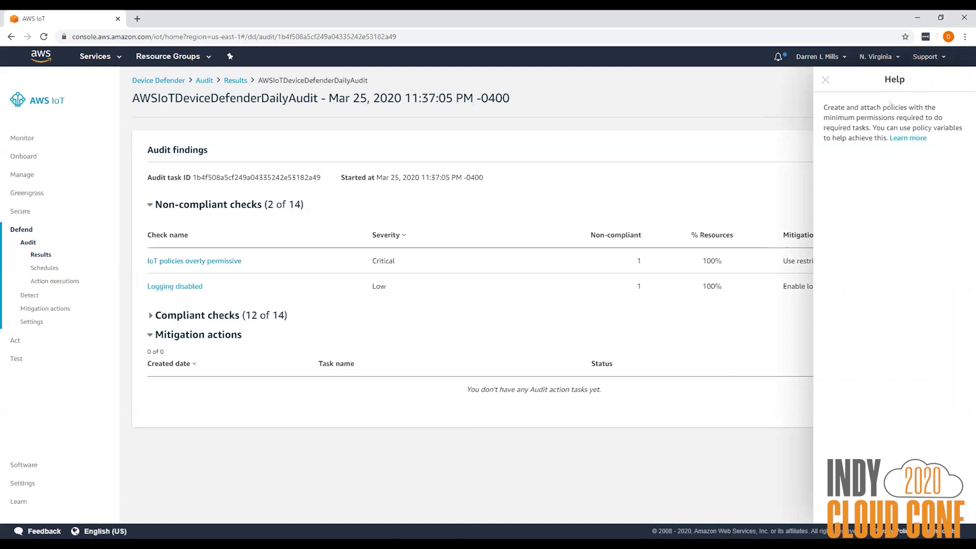
left_click(827, 80)
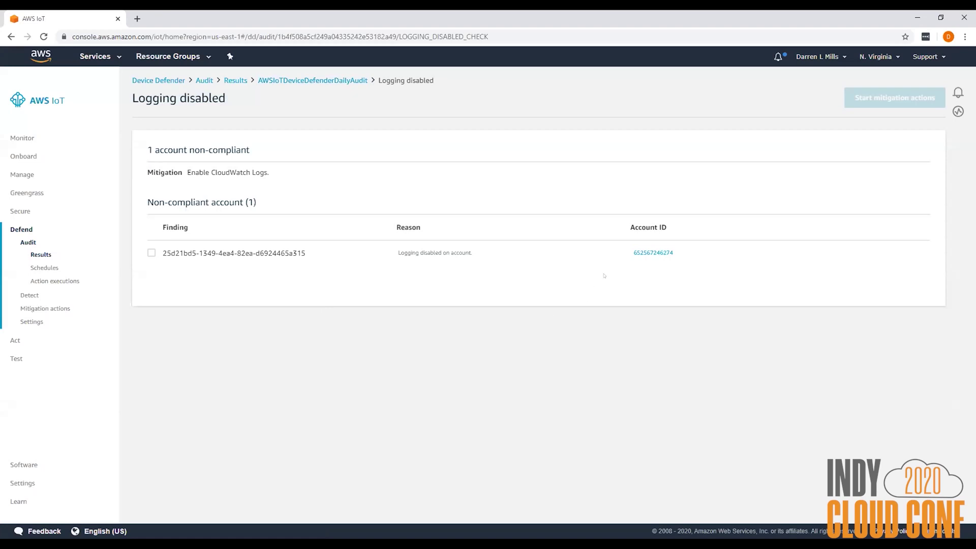
Enable logging at Warnings verbosity with RaspberryPi4_WeatherStation_LoggingRole in account settings
left_click(639, 252)
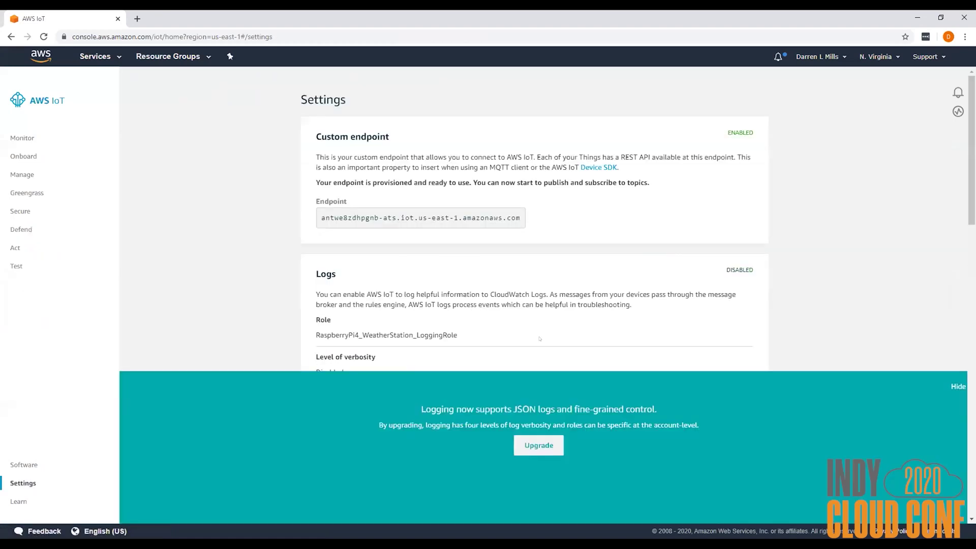
left_click(958, 386)
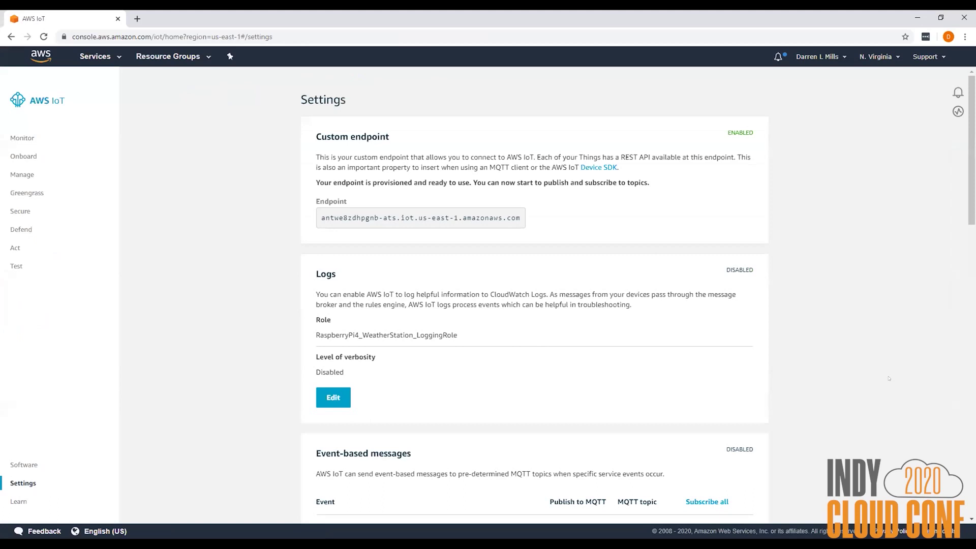
scroll(857, 363, "down", 2)
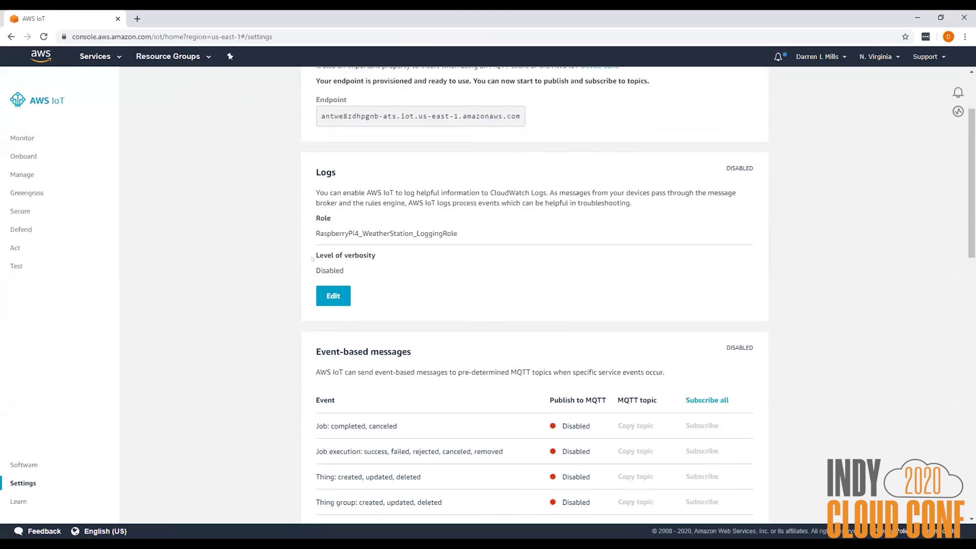
left_click(330, 297)
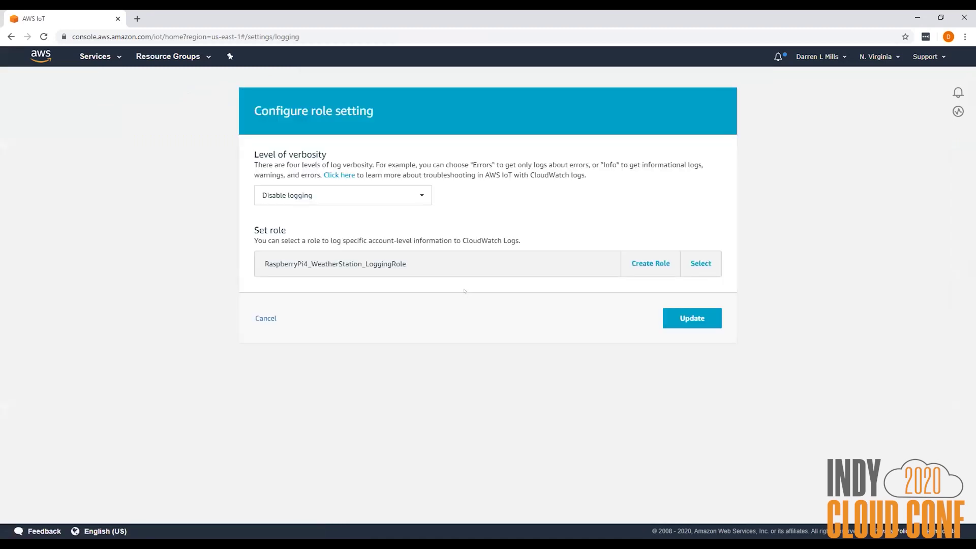
left_click(418, 199)
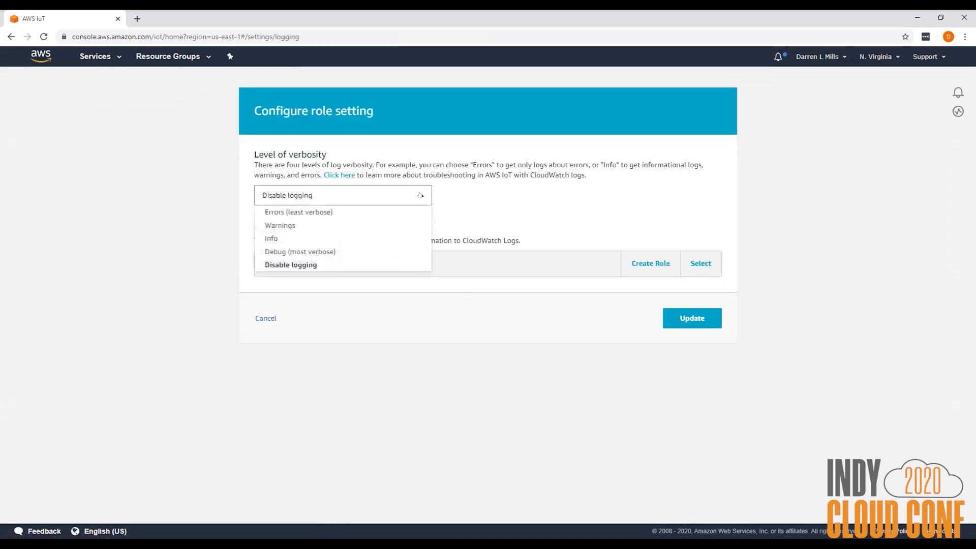
left_click(368, 227)
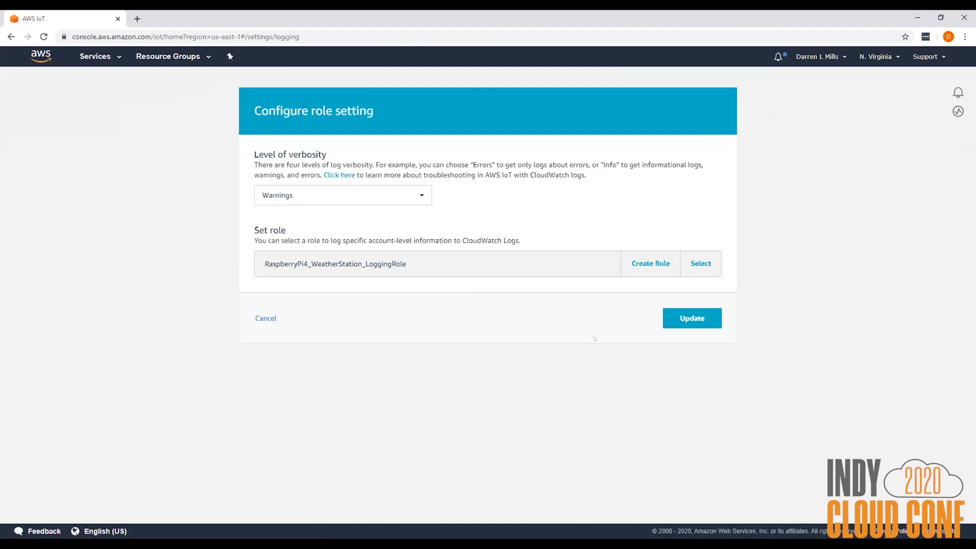
left_click(688, 324)
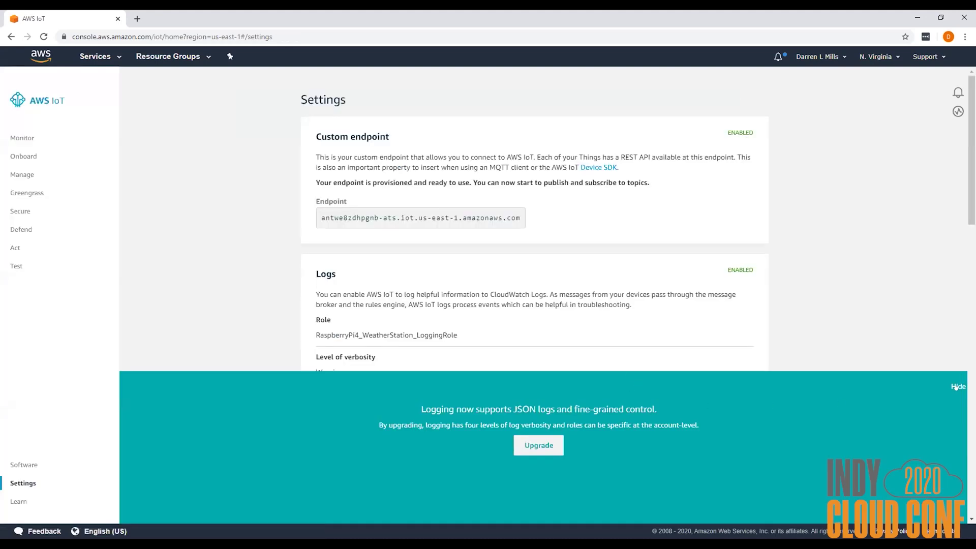
Hide the Upgrade banner and advance the slideshow to the next slide
left_click(956, 387)
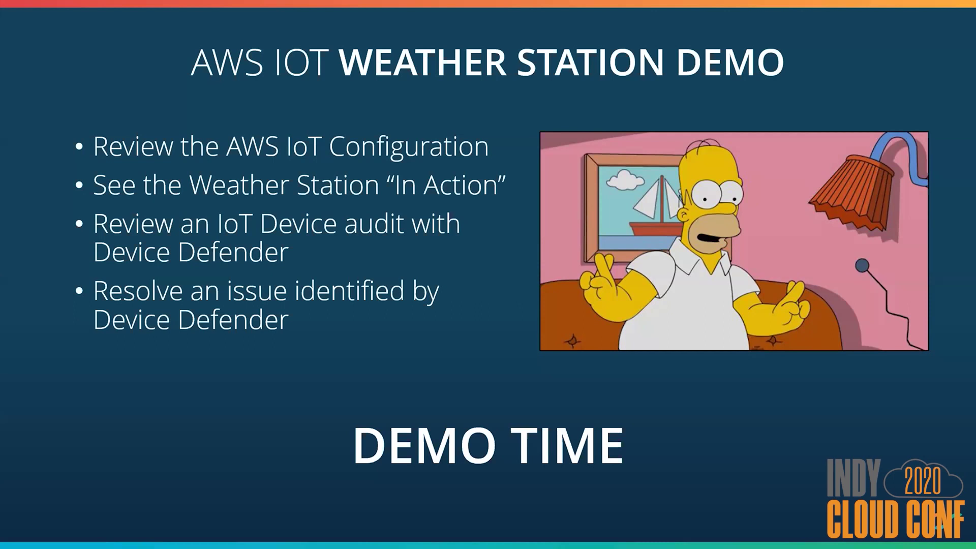
key("Right")
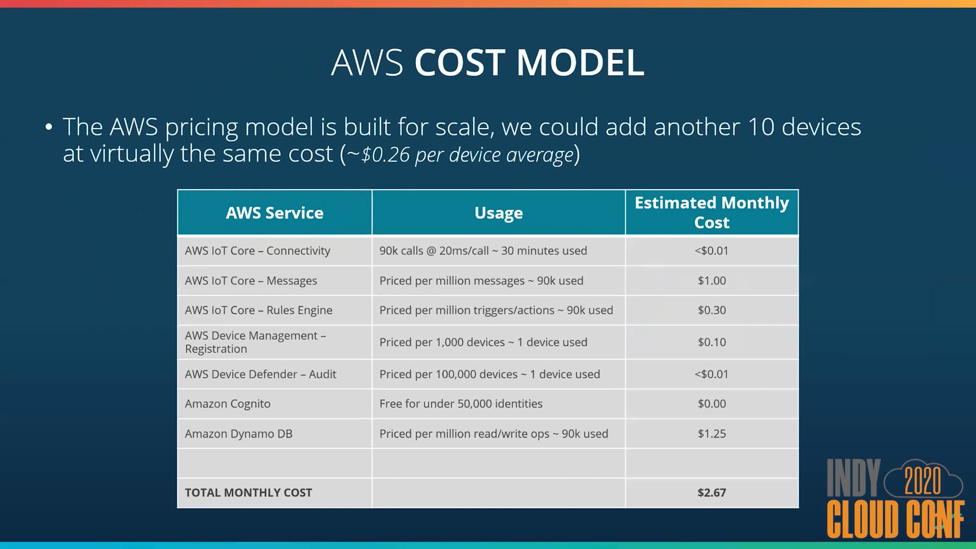